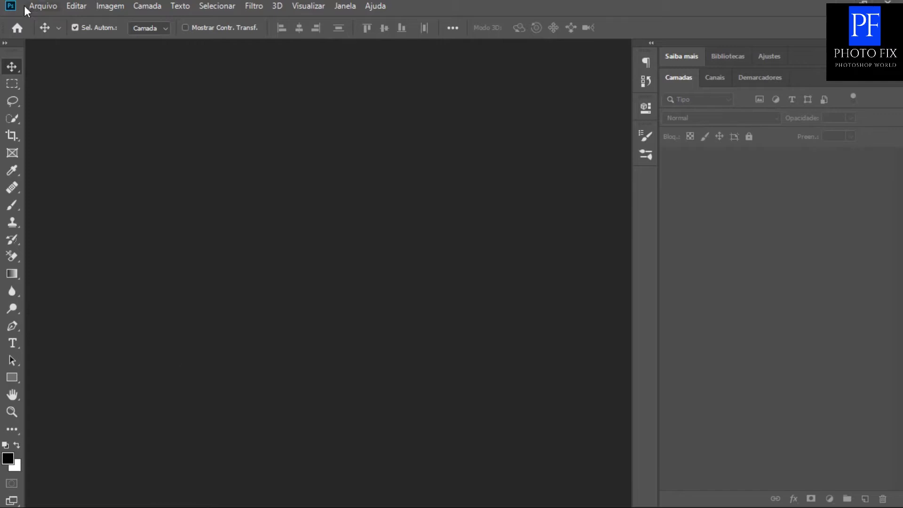
Step: Create a new 851 × 315 px document at 300 ppi with a white background
click(37, 5)
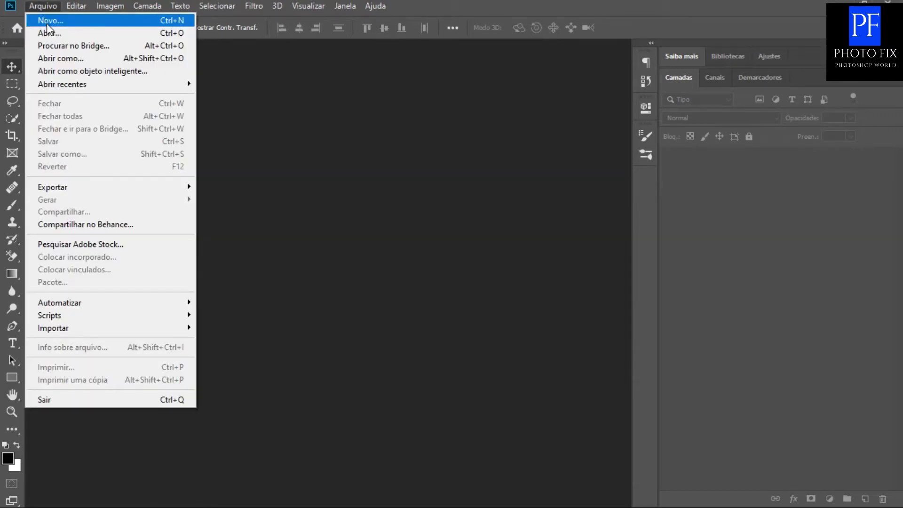
click(46, 24)
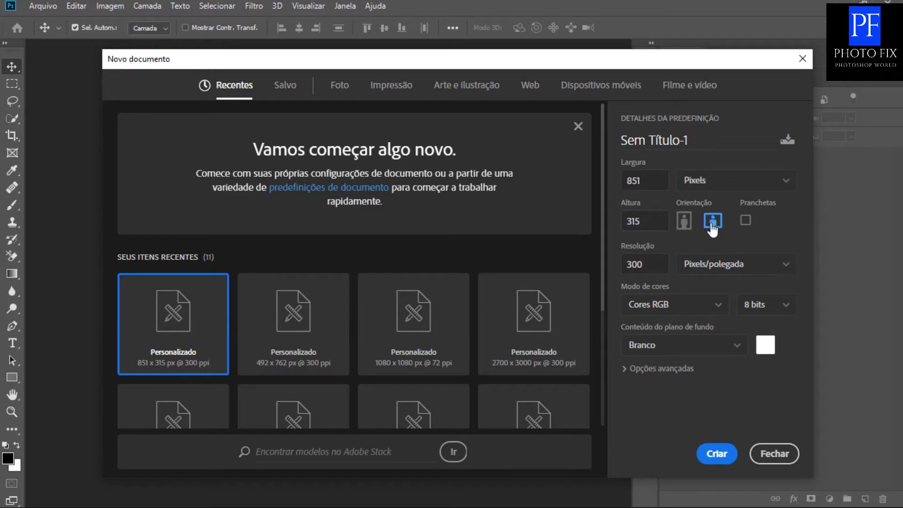
click(715, 453)
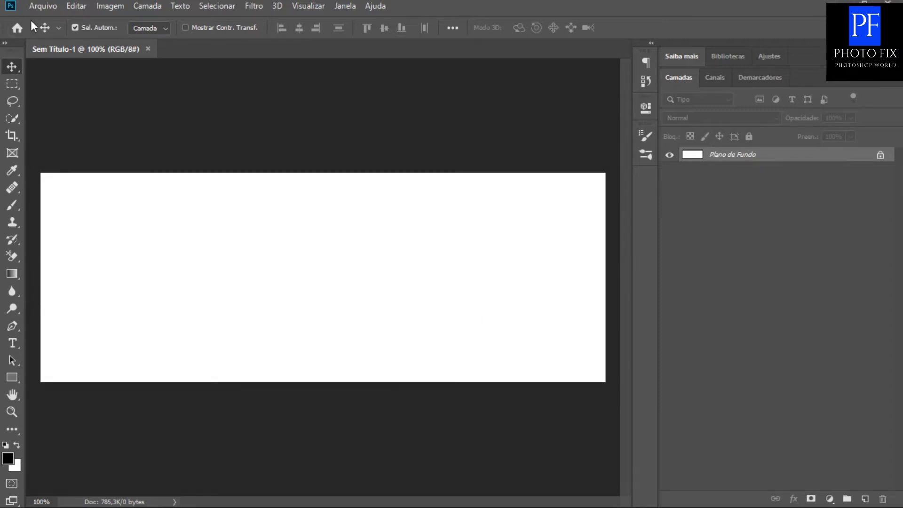
Step: Place the nebula image embedded and stretch its sides to the canvas's left and right edges
click(39, 7)
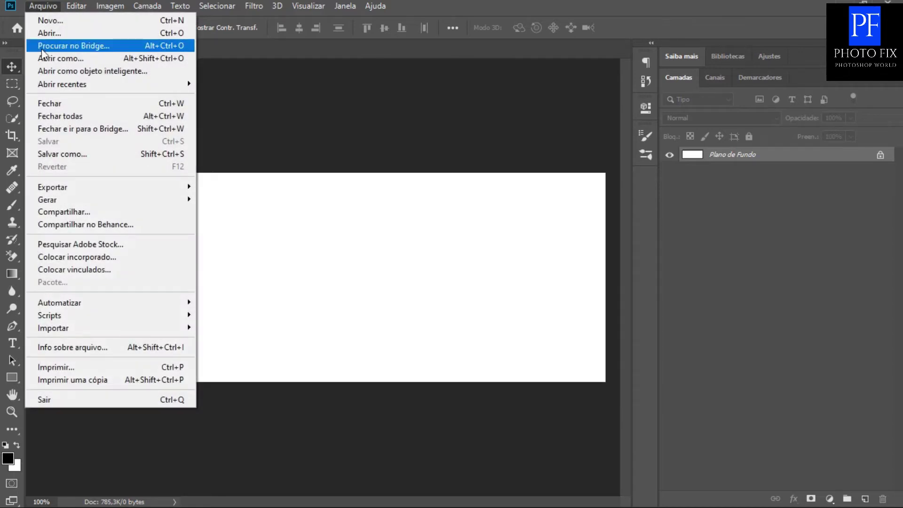
click(82, 261)
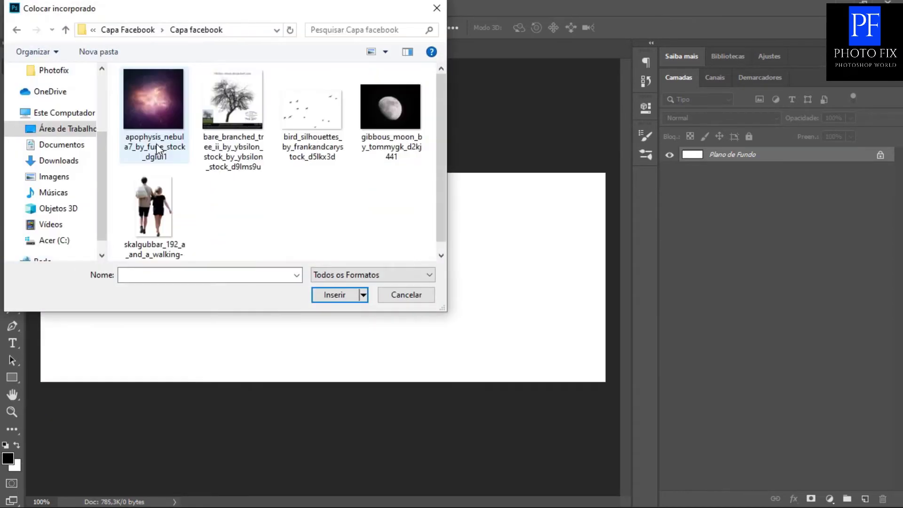
double_click(159, 106)
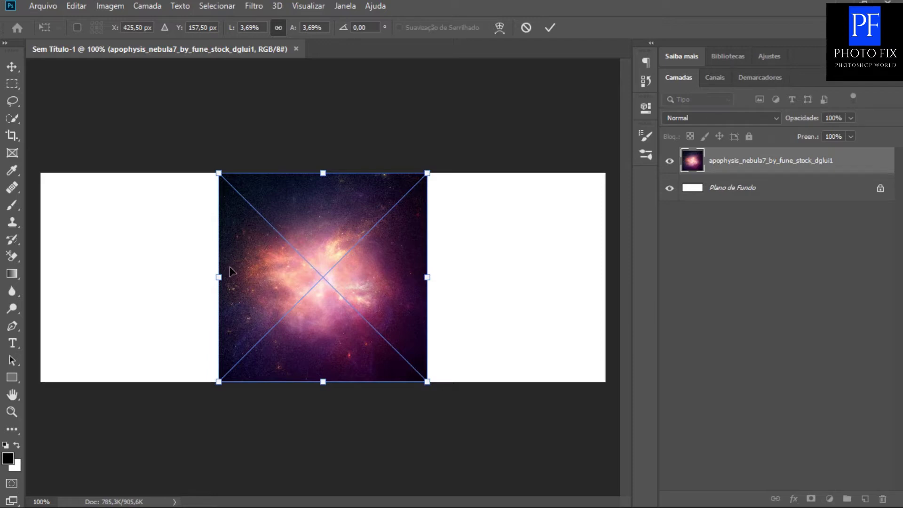
drag(219, 277, 41, 277)
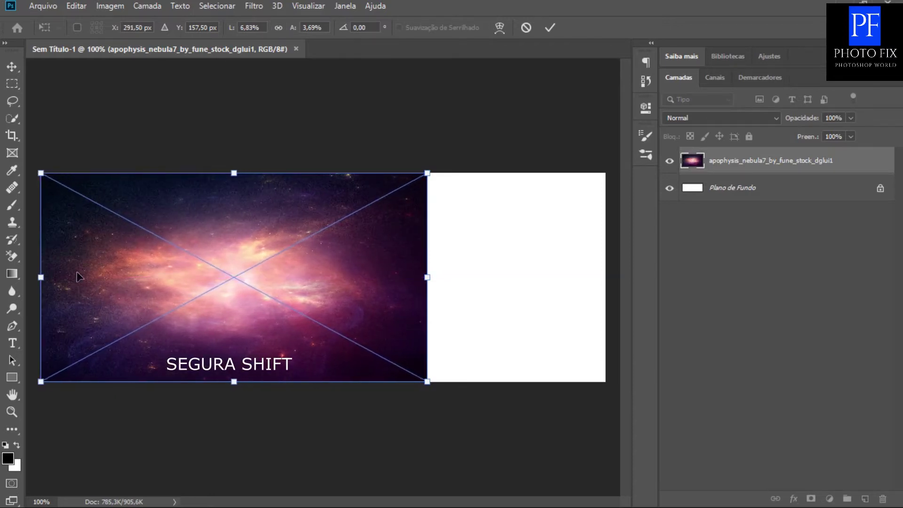
drag(427, 278, 604, 278)
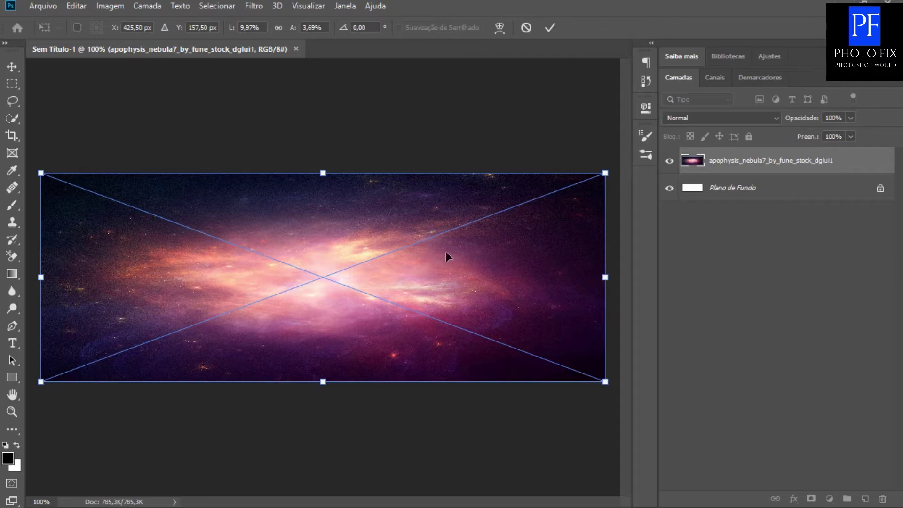
click(550, 27)
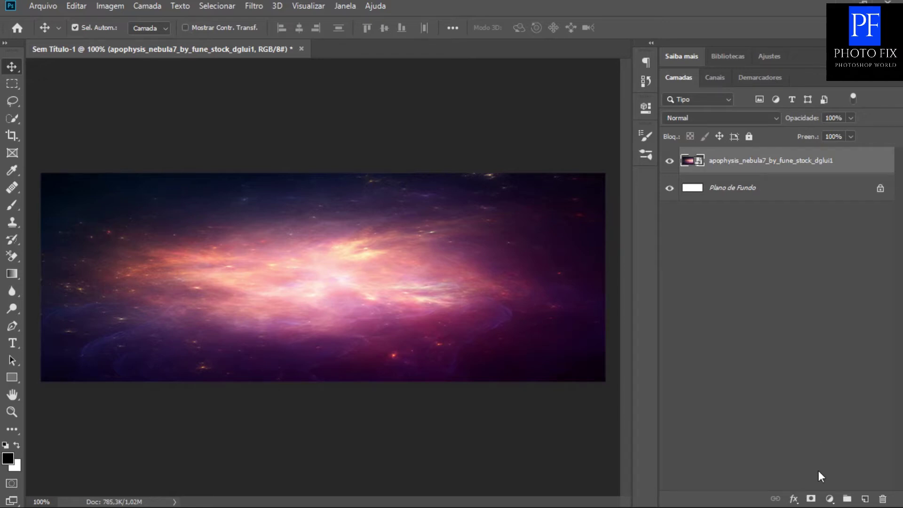
Step: Add an empty layer and lasso a curved hillside selection across the canvas bottom
click(865, 498)
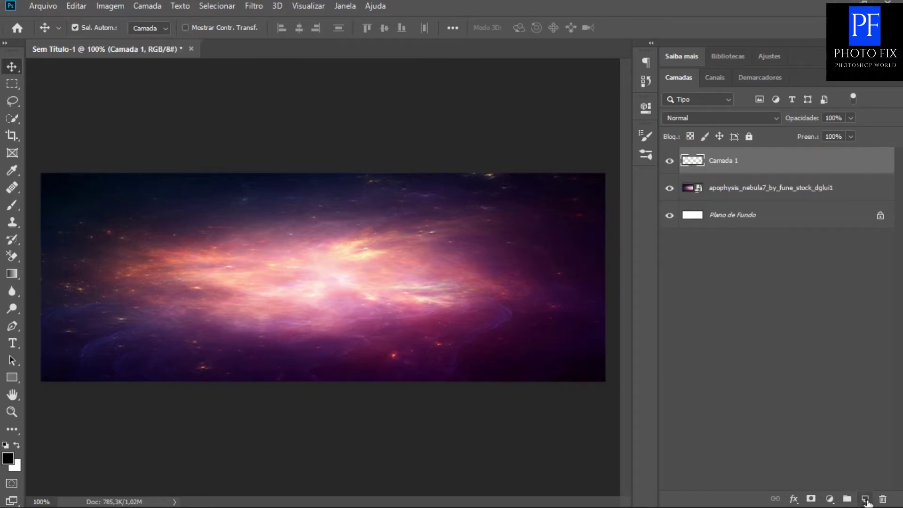
key(l)
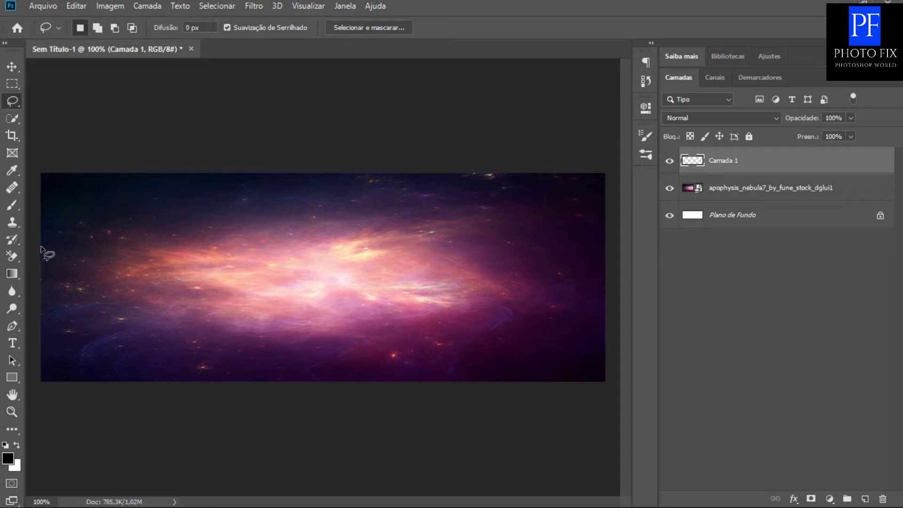
right_click(16, 107)
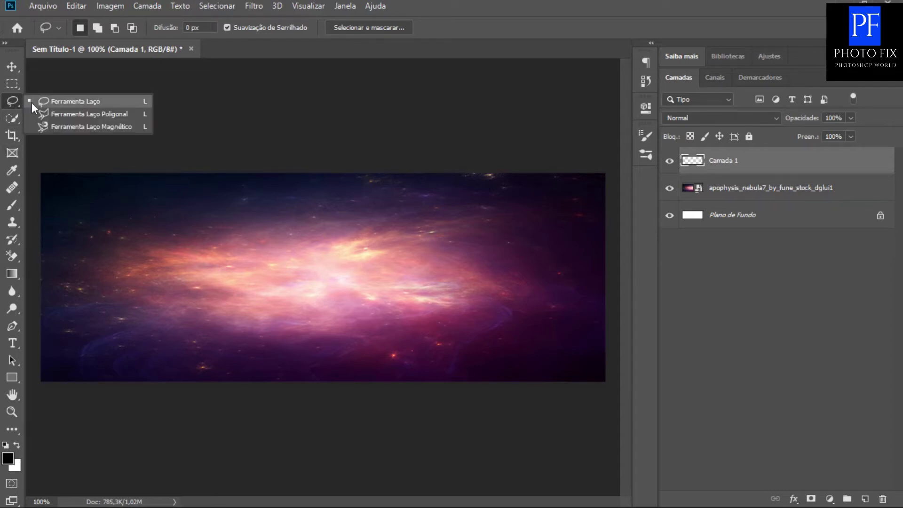
click(33, 97)
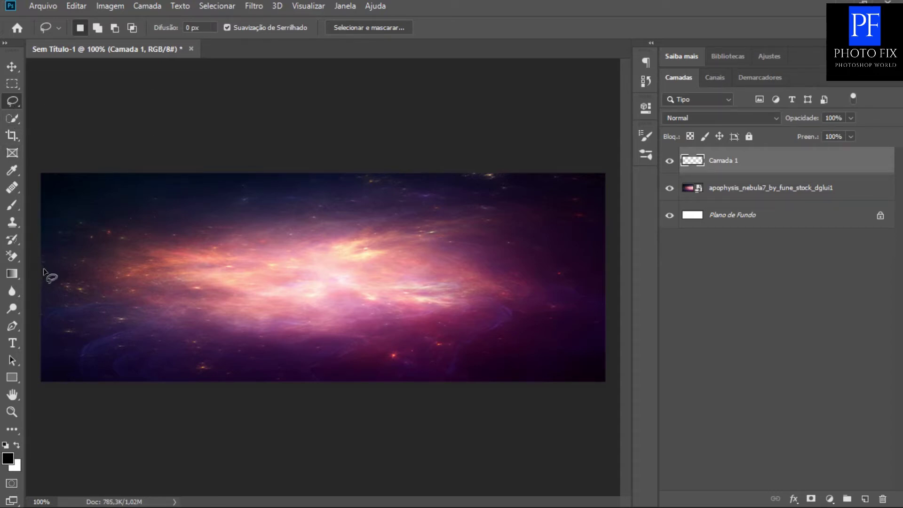
drag(43, 256, 134, 311)
mouse_move(307, 339)
mouse_down()
mouse_move(398, 344)
mouse_move(490, 325)
mouse_move(611, 272)
mouse_move(628, 379)
mouse_move(621, 413)
mouse_move(246, 445)
mouse_move(14, 445)
mouse_move(2, 377)
mouse_move(4, 258)
mouse_up()
click(11, 256)
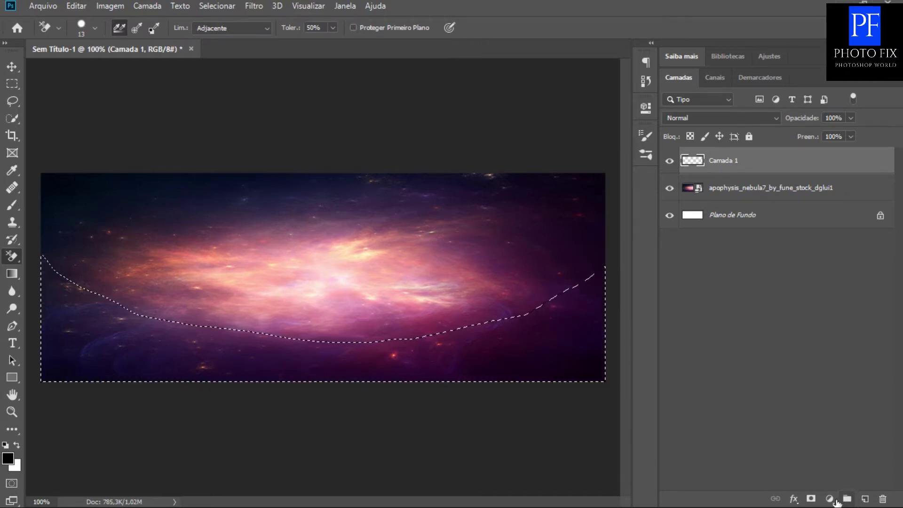
Step: Fill the hillside selection with a black (000000) Solid Color fill layer
click(829, 499)
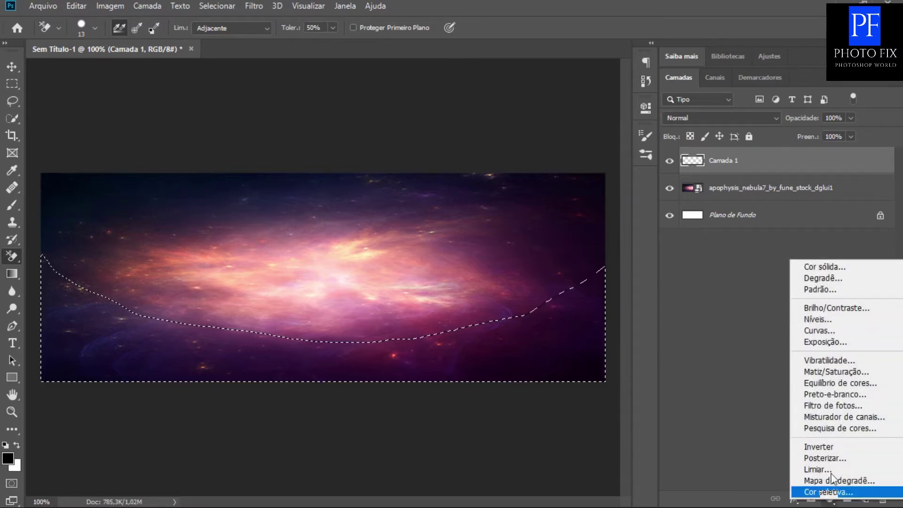
click(836, 267)
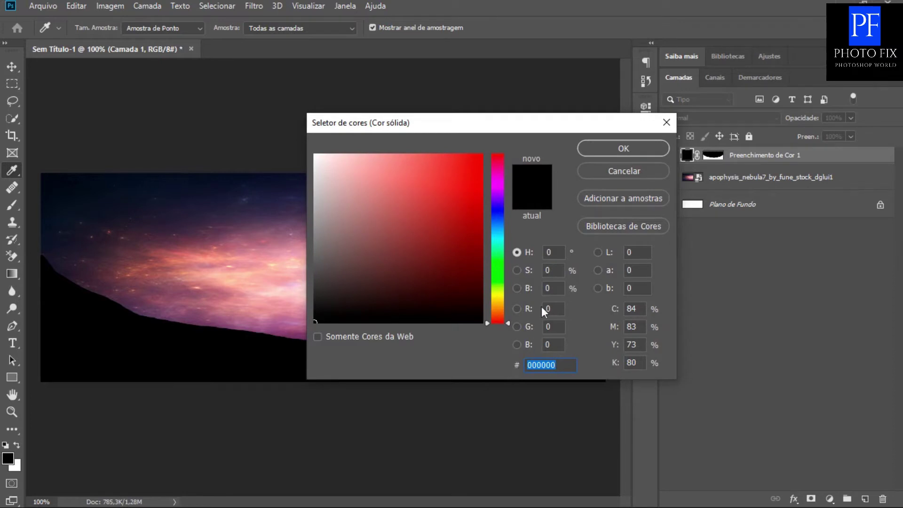
click(598, 148)
Step: Nudge the black hill layer slightly lower
key(e)
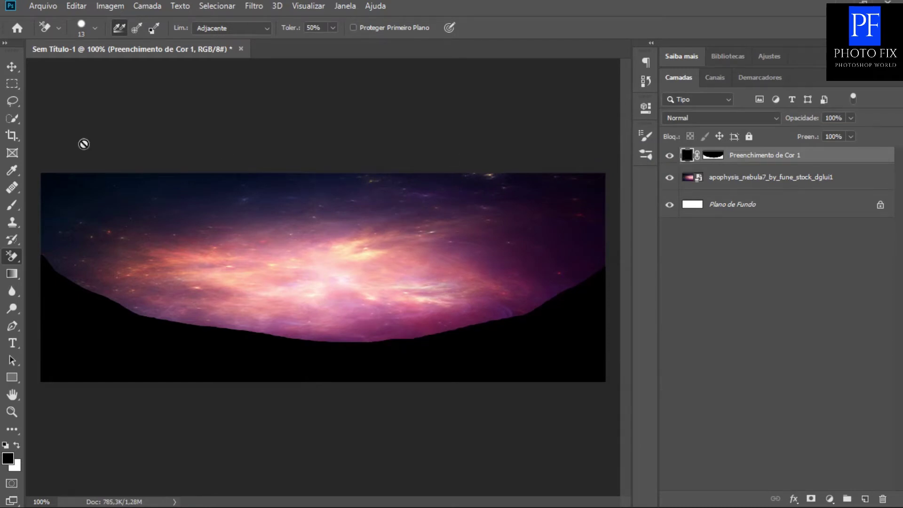
click(13, 67)
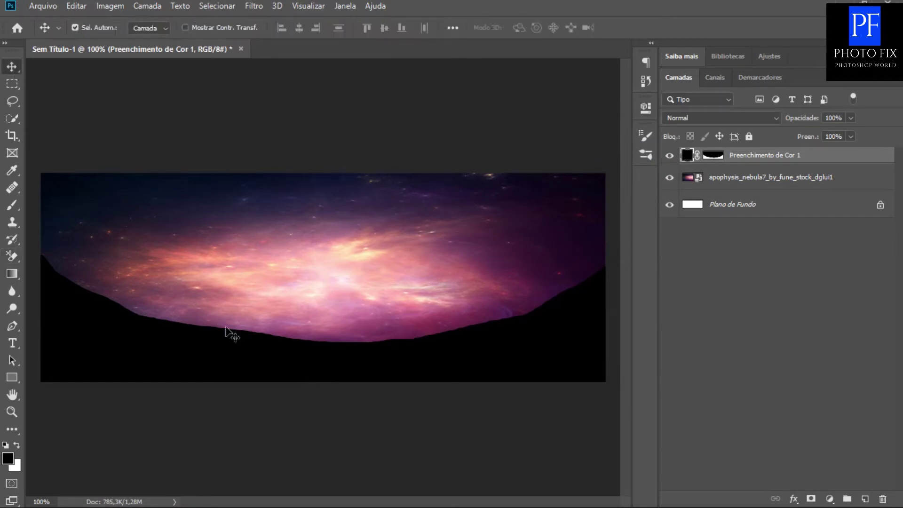
drag(294, 346, 287, 351)
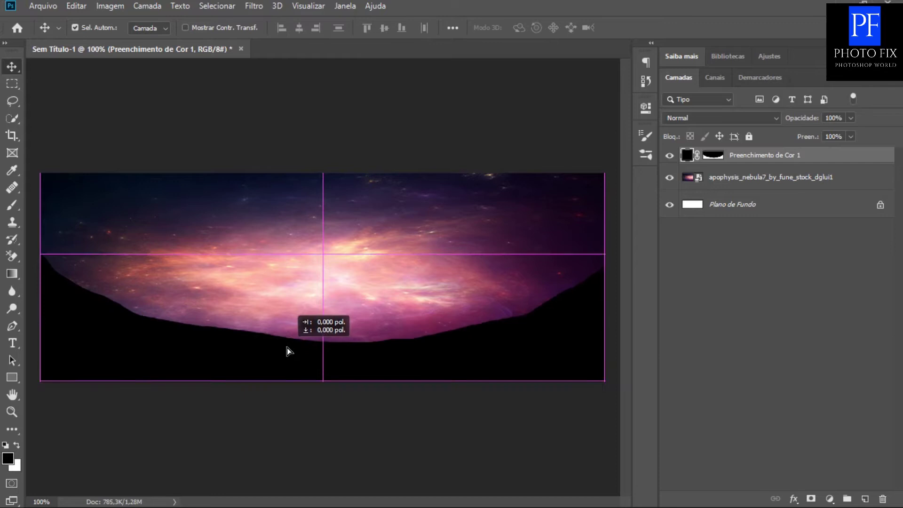
drag(287, 350, 286, 350)
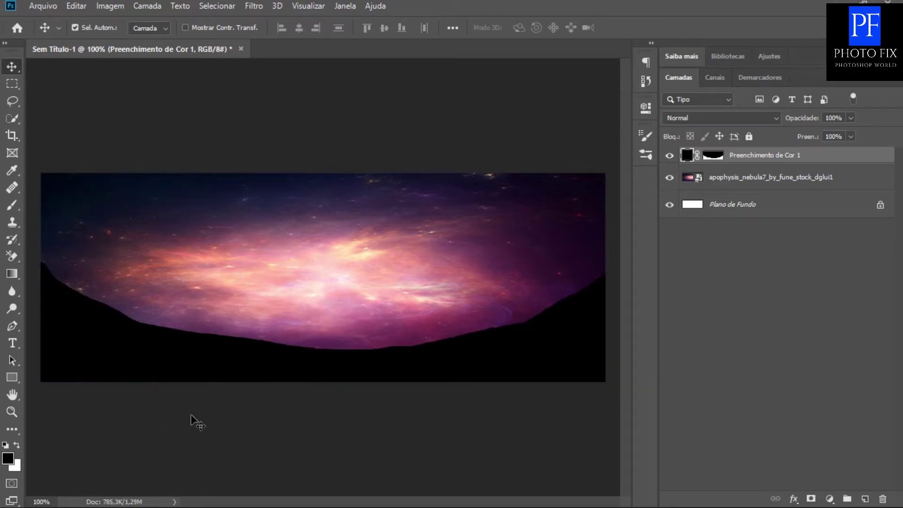
Step: Place the bare branched tree image embedded and widen it to both sides
click(43, 6)
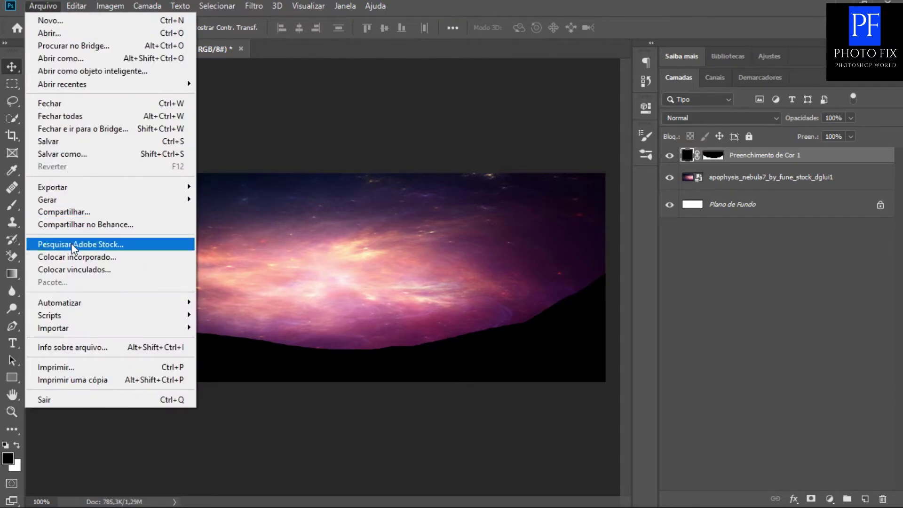
click(67, 256)
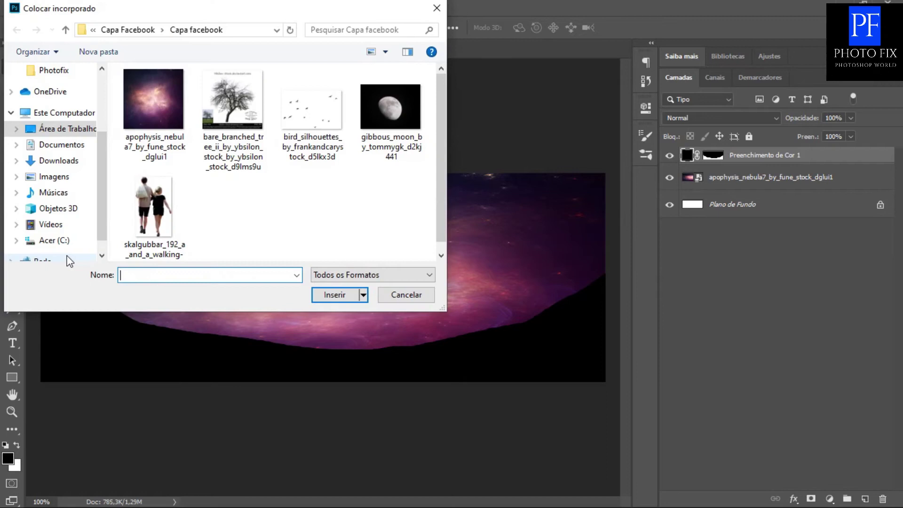
double_click(222, 107)
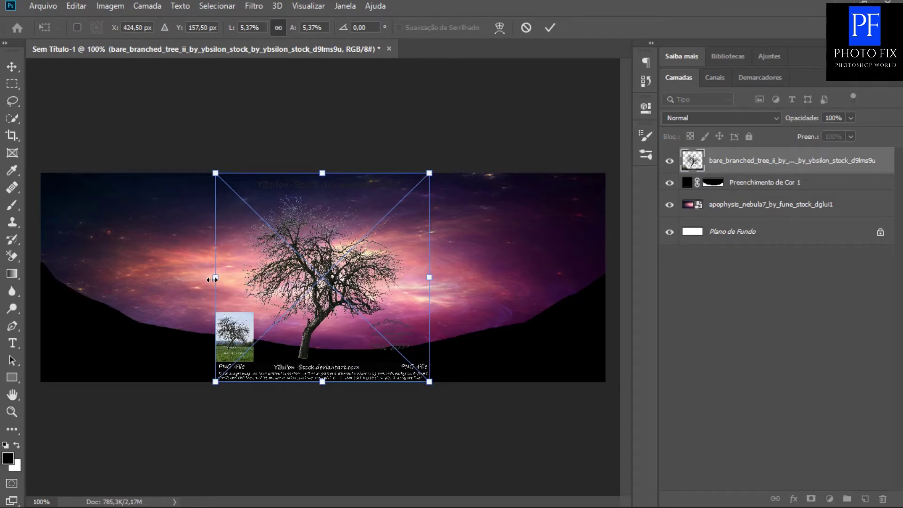
drag(212, 279, 157, 277)
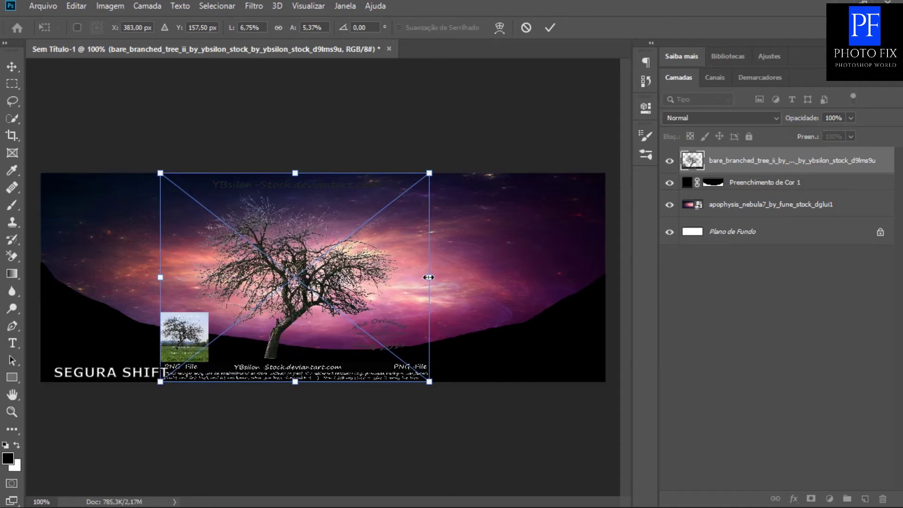
drag(429, 277, 458, 277)
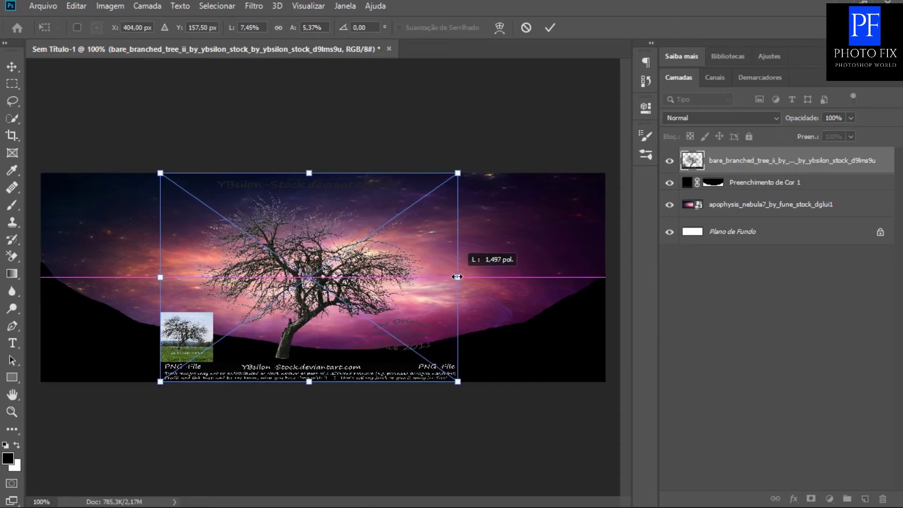
drag(458, 276, 457, 277)
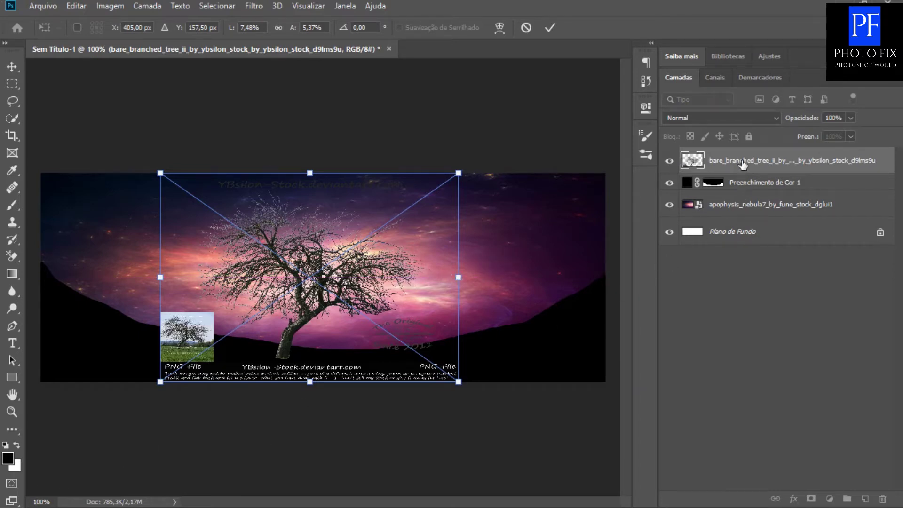
key(Return)
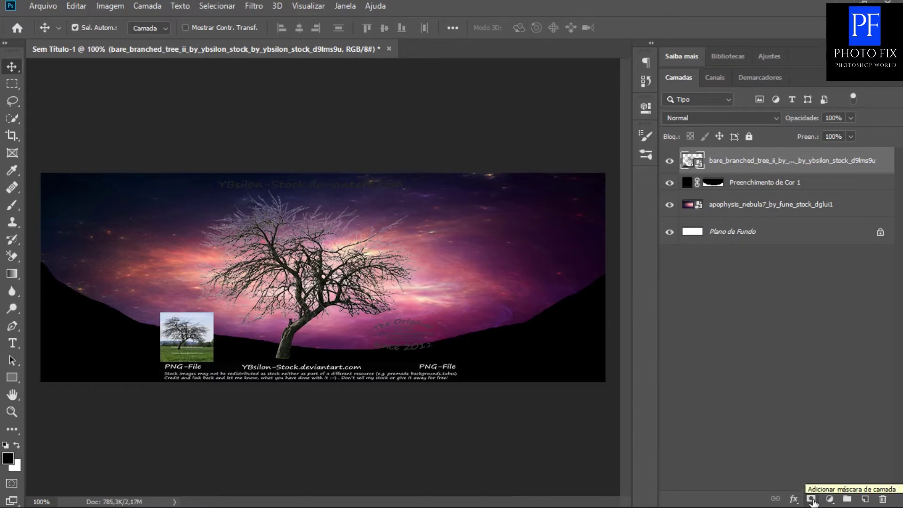
Step: Add a mask to the tree layer and brush away the preview photo and bottom watermark
click(811, 499)
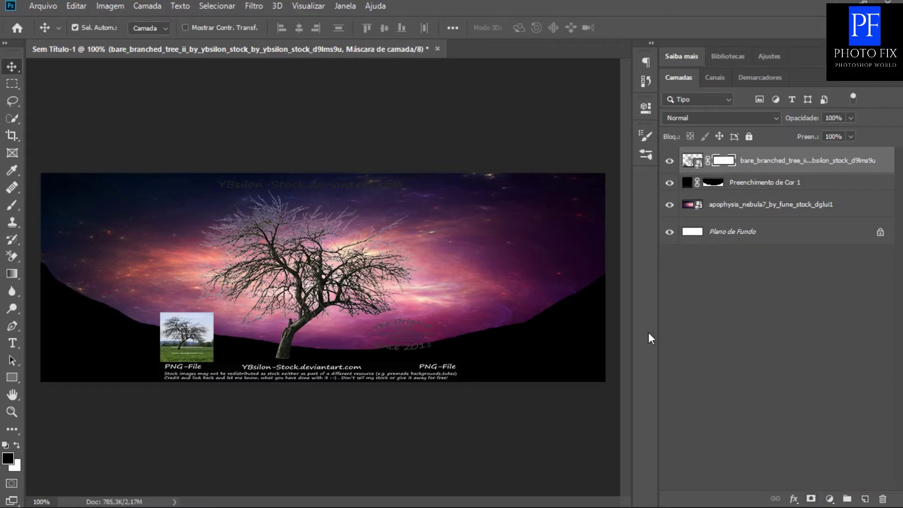
click(13, 205)
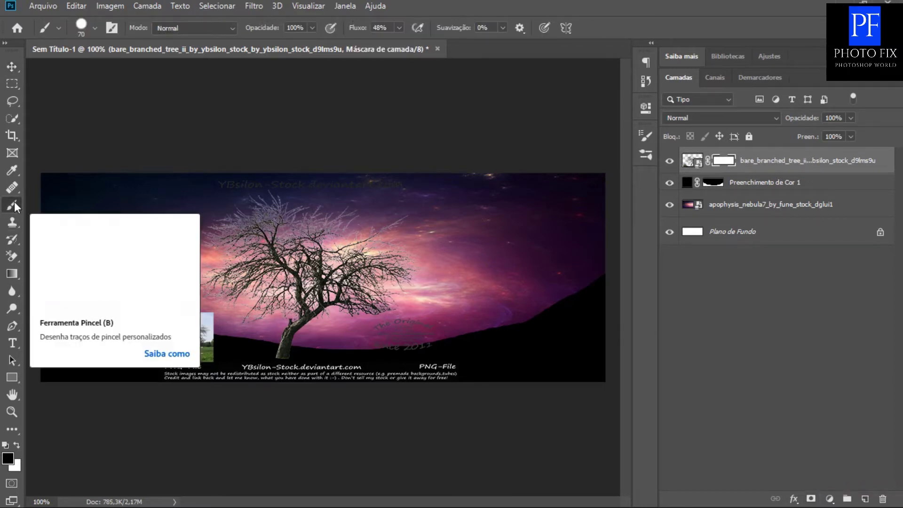
mouse_move(230, 318)
mouse_down()
mouse_move(173, 327)
mouse_move(168, 377)
mouse_move(279, 386)
mouse_move(406, 338)
mouse_move(495, 320)
mouse_move(349, 164)
mouse_move(193, 169)
mouse_move(278, 165)
mouse_move(343, 182)
mouse_up()
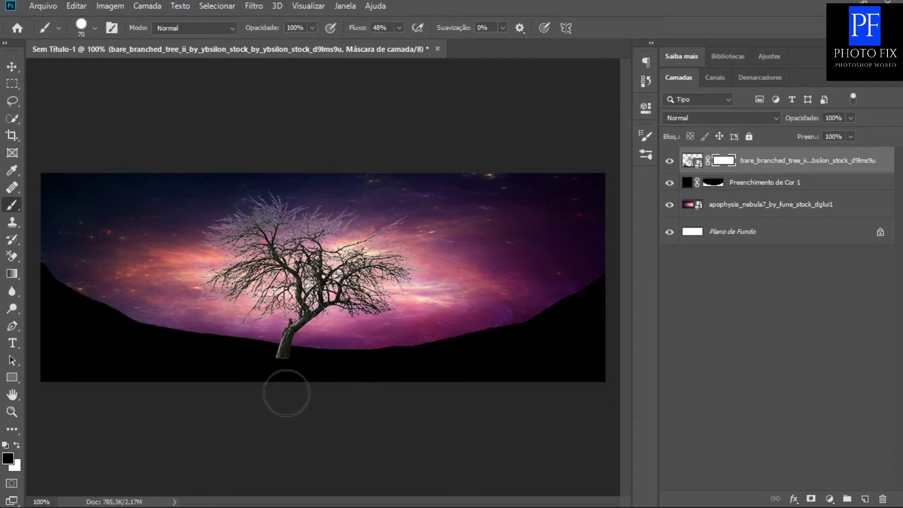
drag(361, 388, 121, 353)
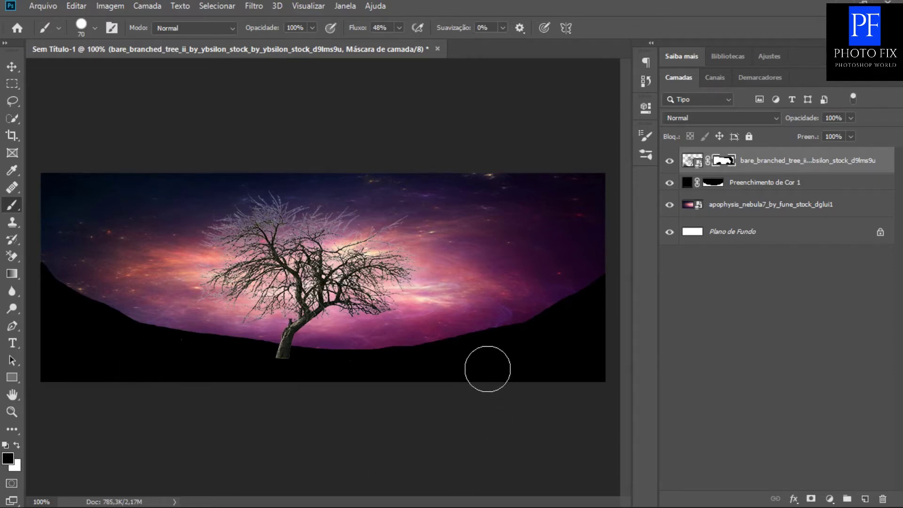
click(12, 66)
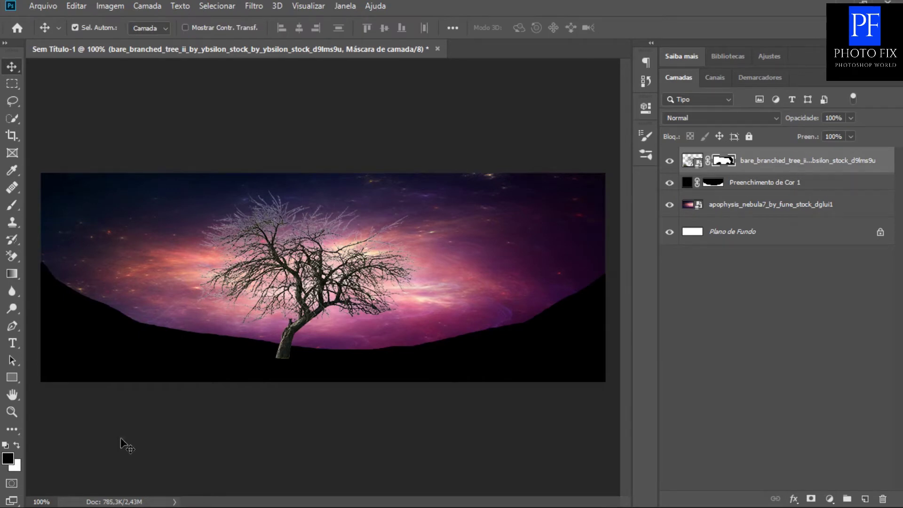
Step: Darken the tree to black with Hue/Saturation Lightness near -100 and move it right
key(ctrl+2)
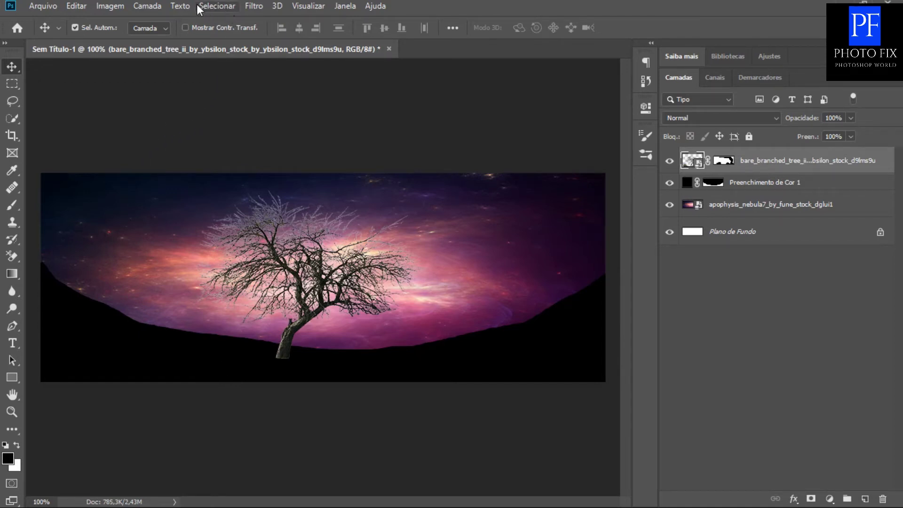
click(113, 6)
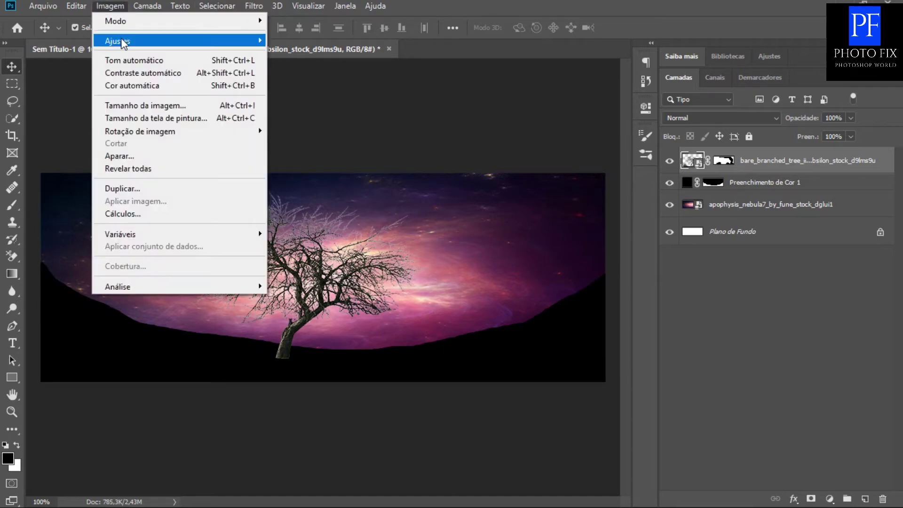
mouse_move(117, 41)
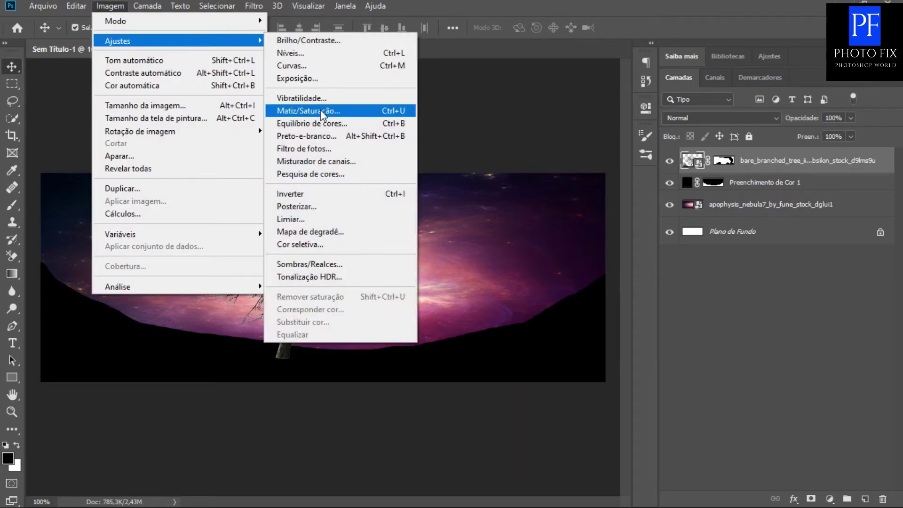
click(320, 109)
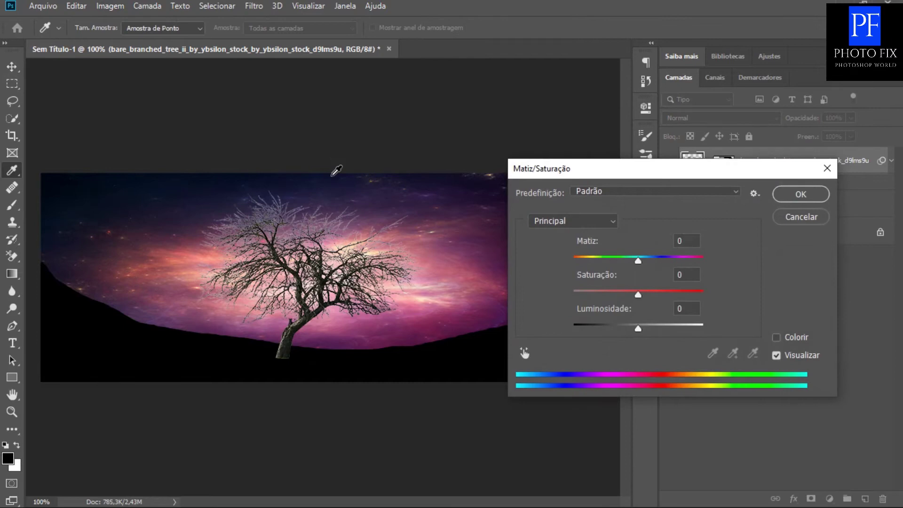
drag(573, 169, 600, 166)
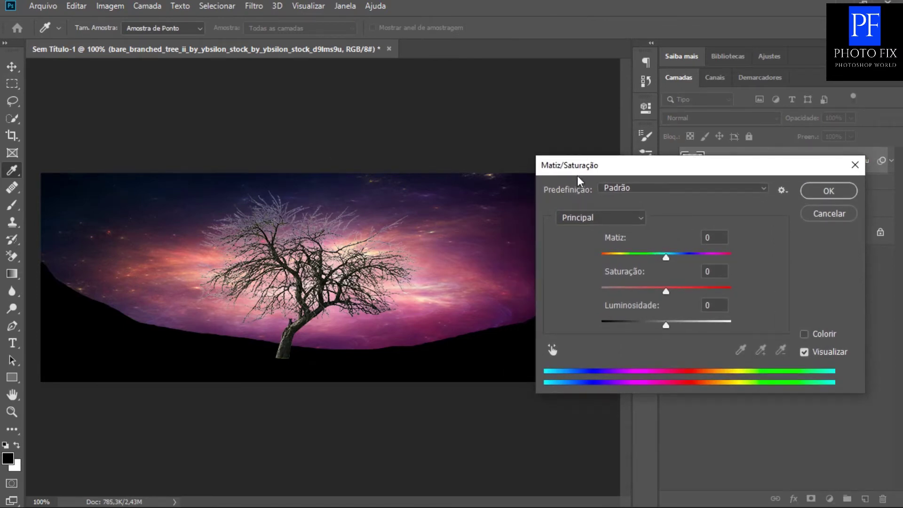
drag(665, 325, 594, 328)
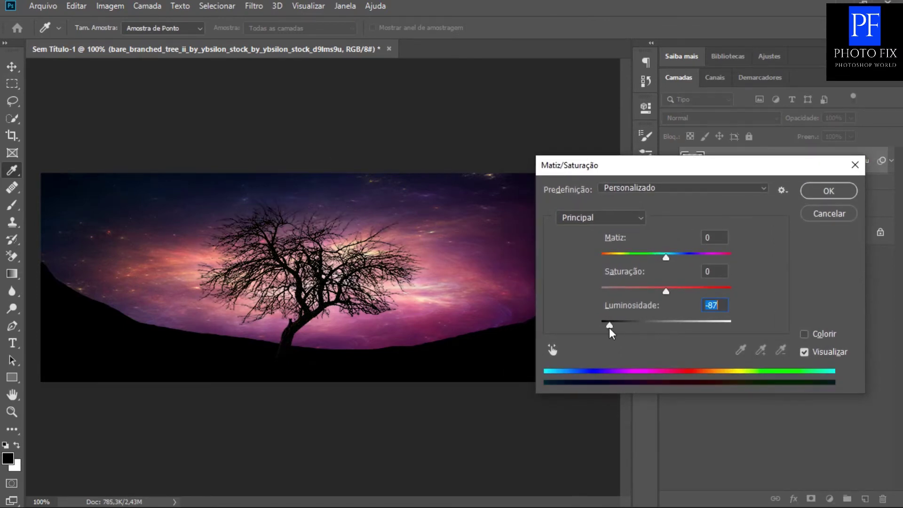
click(828, 191)
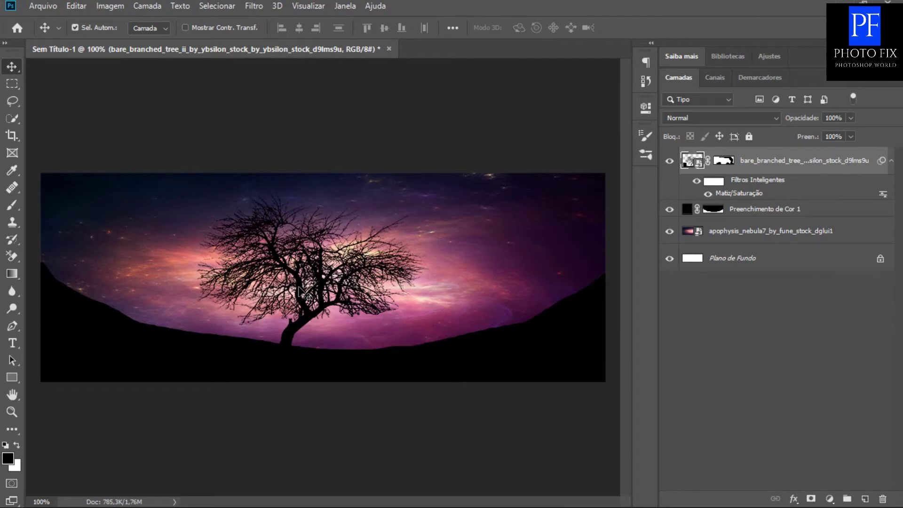
mouse_move(301, 292)
mouse_down()
mouse_move(483, 287)
mouse_move(540, 275)
mouse_up()
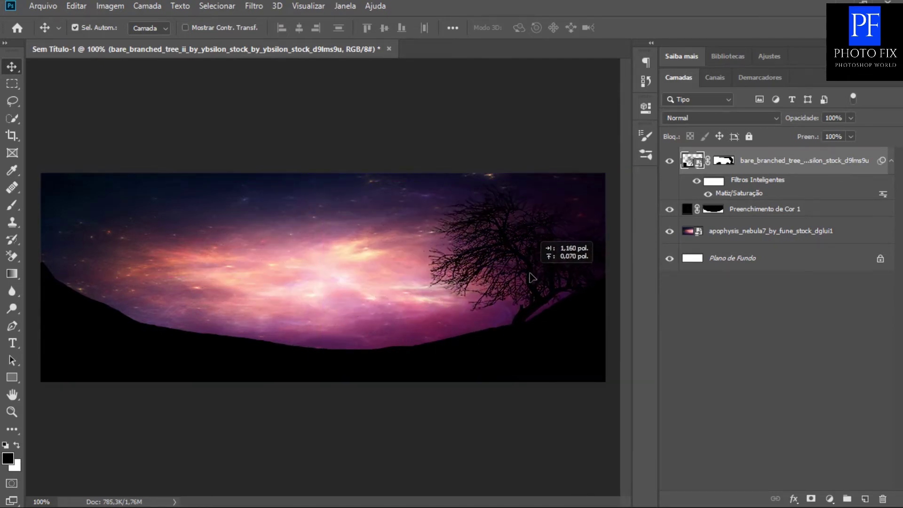
drag(540, 275, 535, 277)
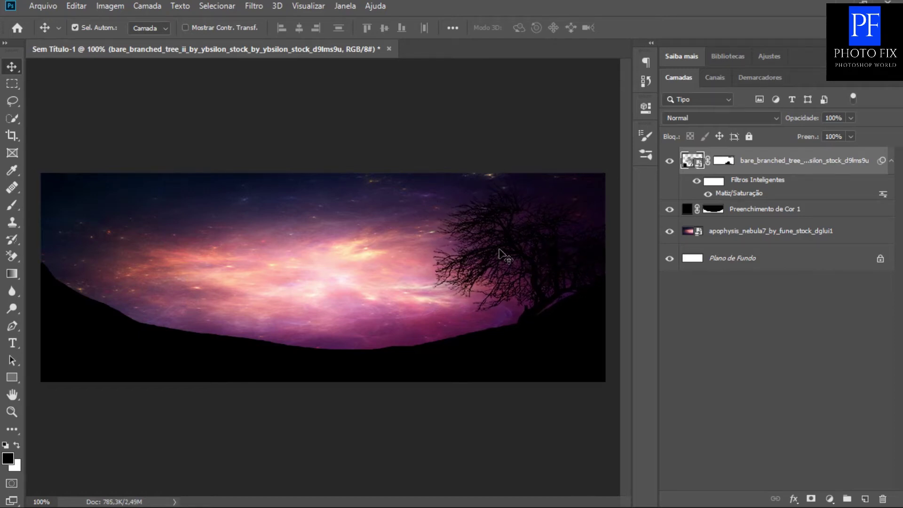
Step: Free-transform the tree: widen it leftward, shift it right, and tilt it a few degrees
key(ctrl+t)
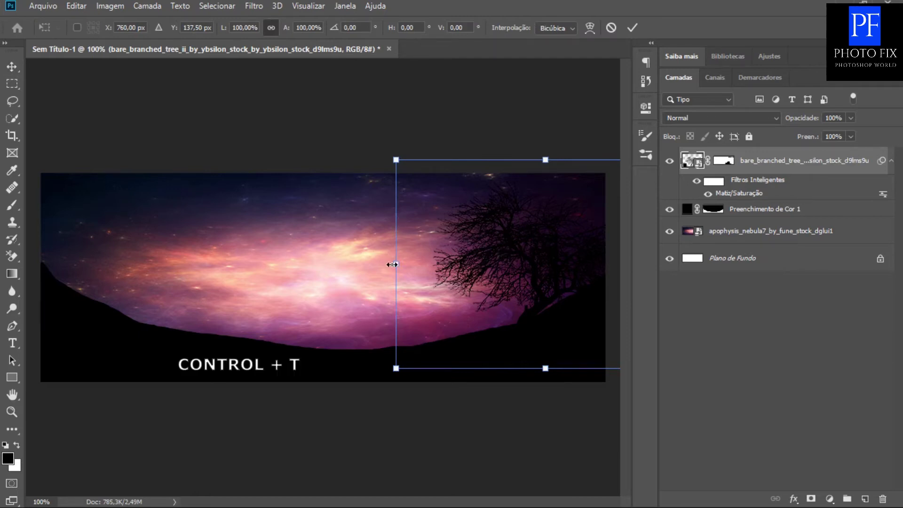
drag(393, 265, 333, 264)
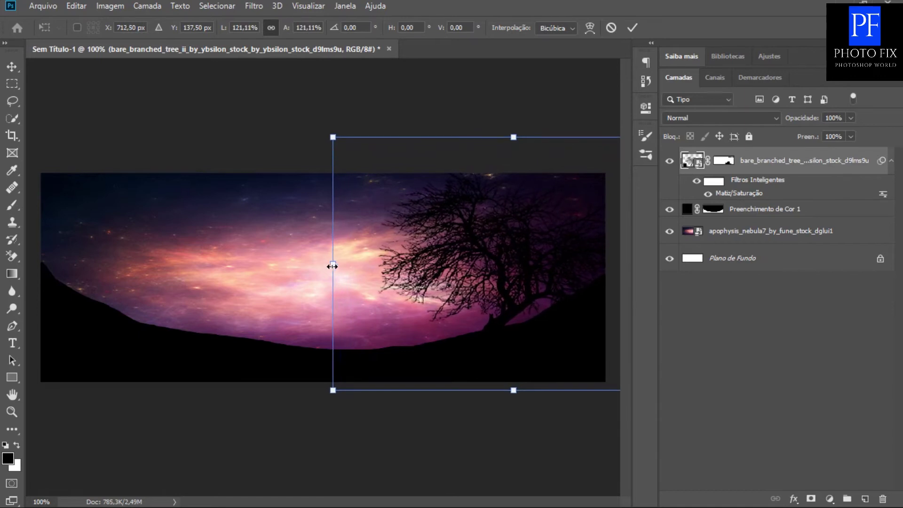
drag(460, 283, 490, 295)
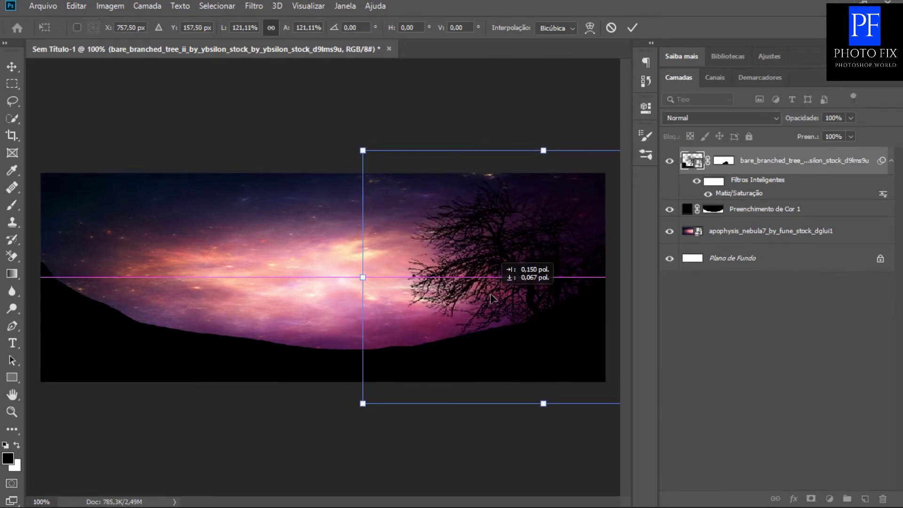
drag(490, 298, 492, 297)
mouse_move(364, 277)
mouse_down()
mouse_move(280, 277)
mouse_move(317, 277)
mouse_up()
drag(428, 318, 461, 311)
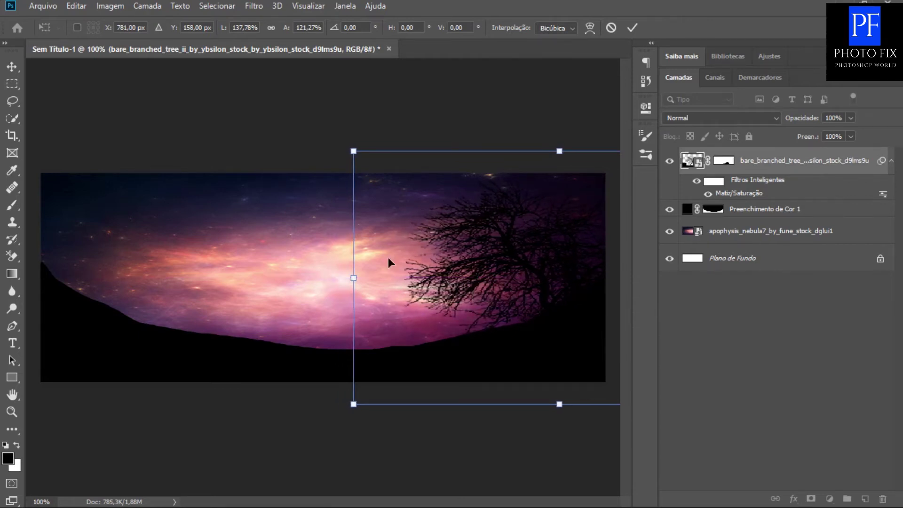
mouse_move(324, 222)
mouse_down()
mouse_move(313, 225)
mouse_move(309, 257)
mouse_up()
Step: Enlarge the tree from its corners, reposition it, and apply the transform
mouse_move(335, 184)
mouse_down()
mouse_move(291, 178)
mouse_move(315, 197)
mouse_move(322, 192)
mouse_up()
drag(398, 272, 412, 272)
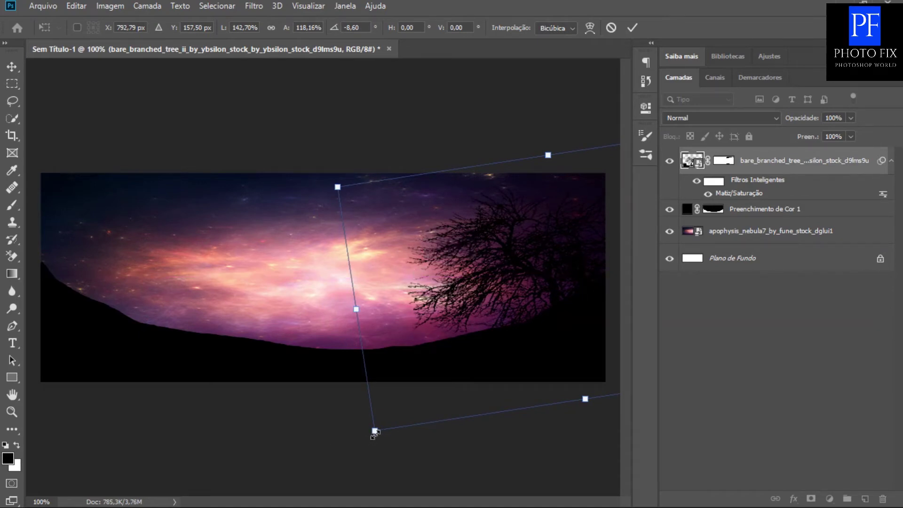
drag(375, 431, 364, 452)
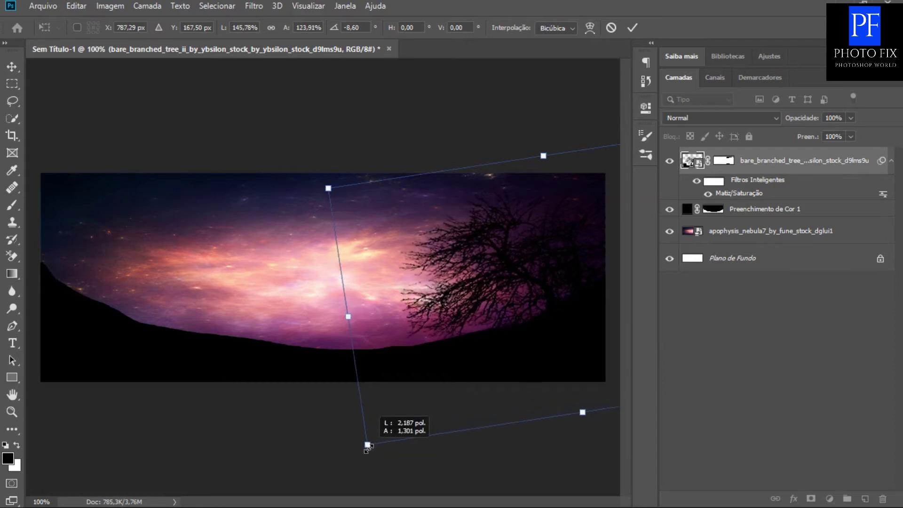
drag(365, 451, 365, 451)
mouse_move(439, 357)
mouse_down()
mouse_move(449, 355)
mouse_move(447, 330)
mouse_move(446, 346)
mouse_up()
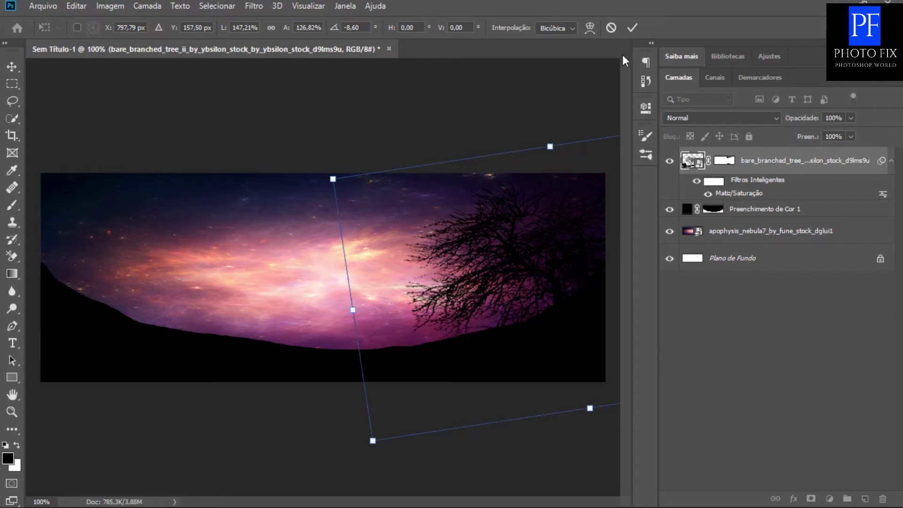
click(637, 26)
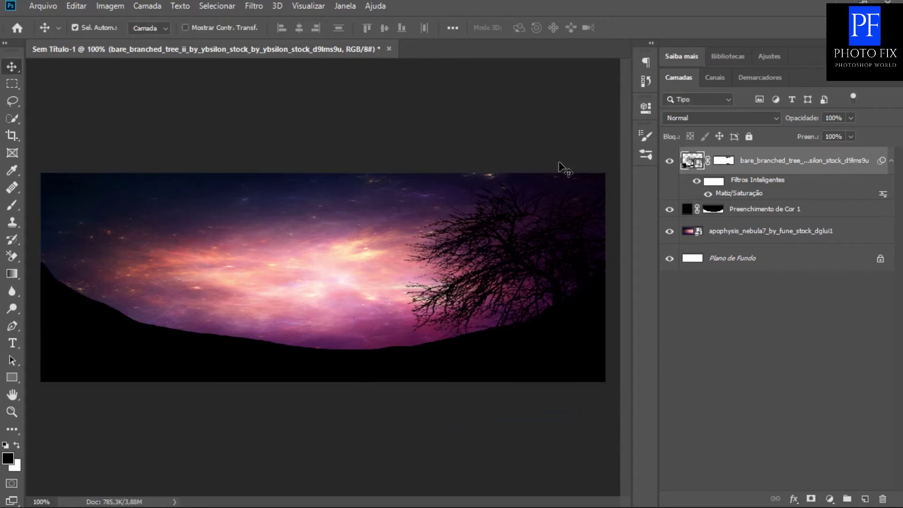
Step: Duplicate the tree layer and move the copy to the left edge
drag(786, 163, 866, 502)
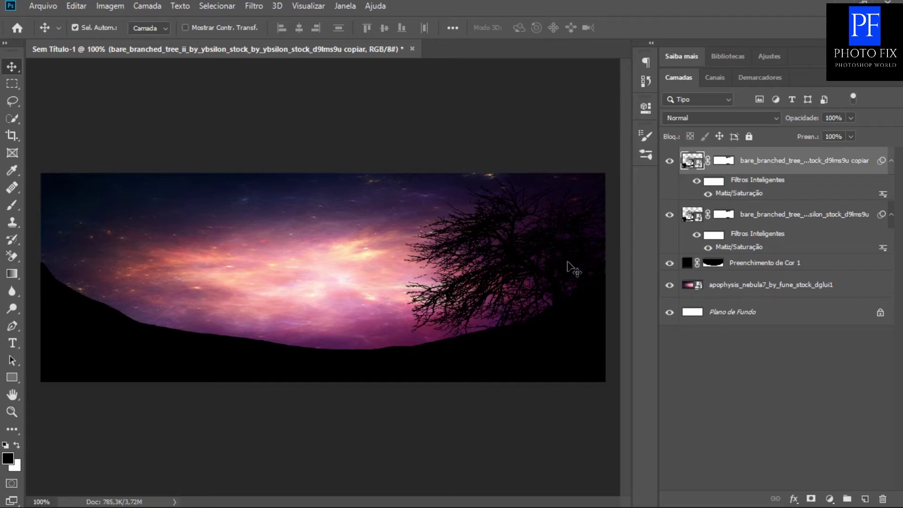
drag(533, 263, 112, 245)
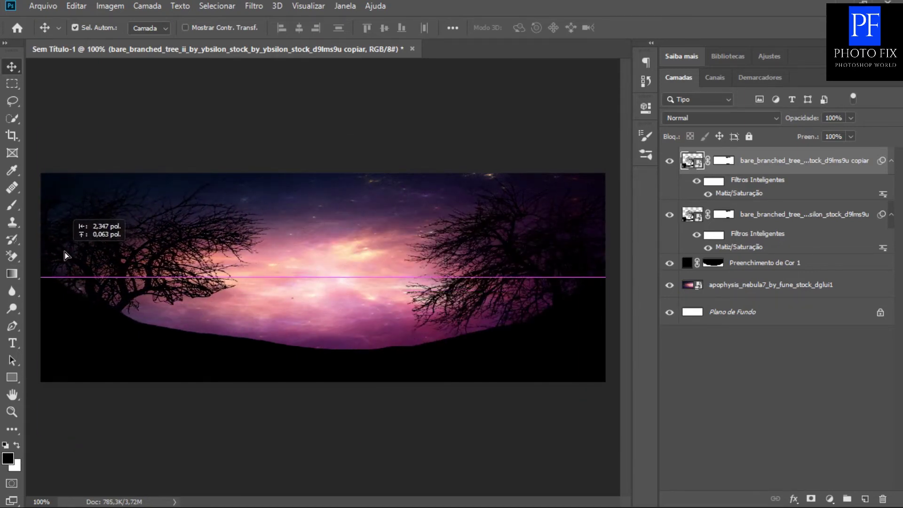
drag(113, 247, 46, 255)
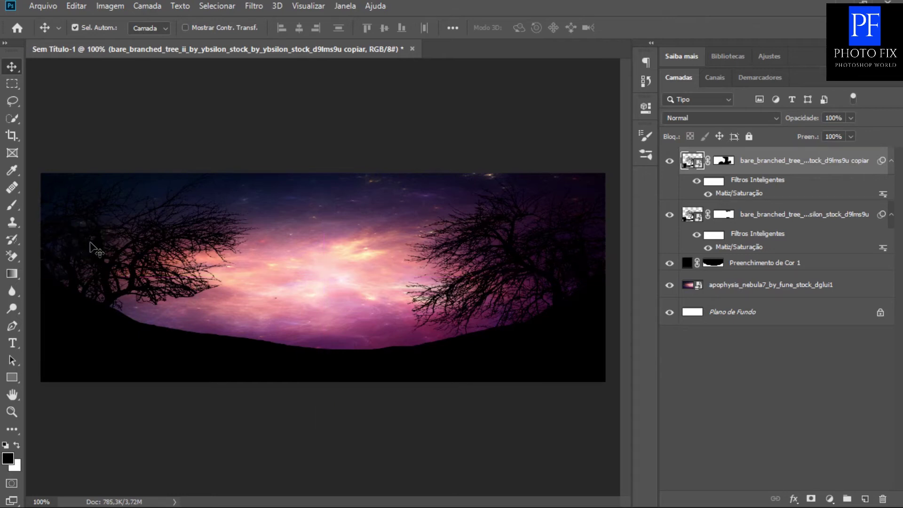
Step: Rotate the left tree copy inward about 15 degrees and apply the transform
key(ctrl+t)
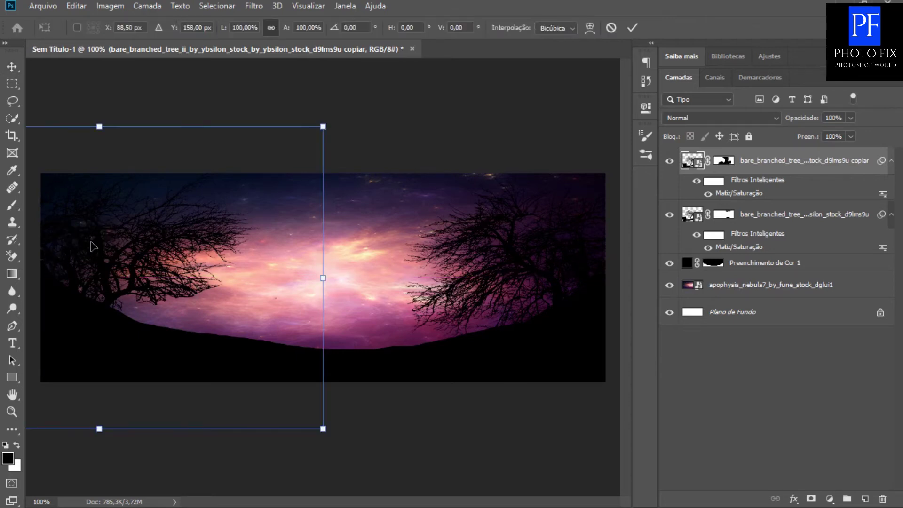
drag(336, 202, 350, 267)
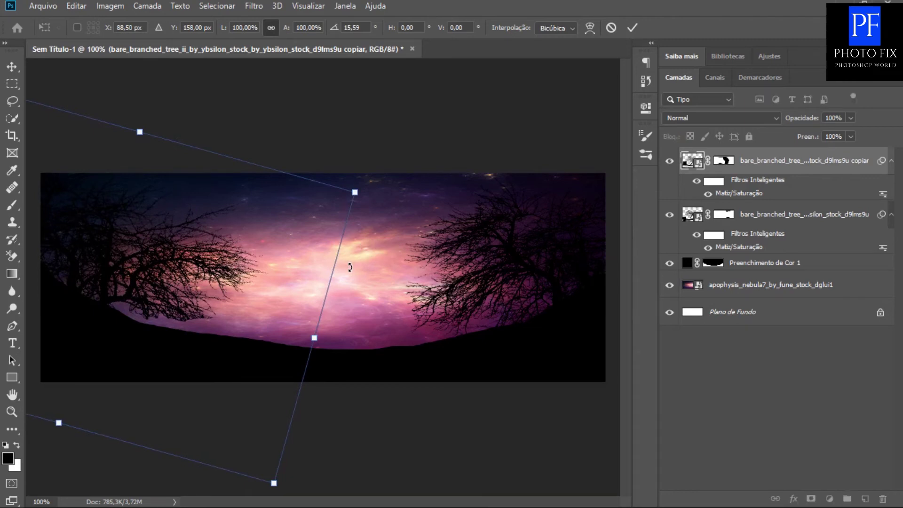
drag(203, 276, 196, 271)
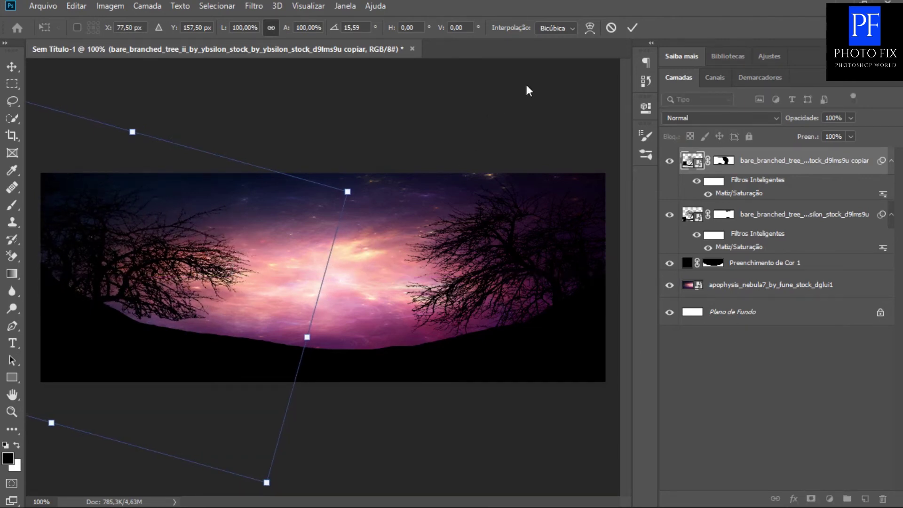
click(631, 26)
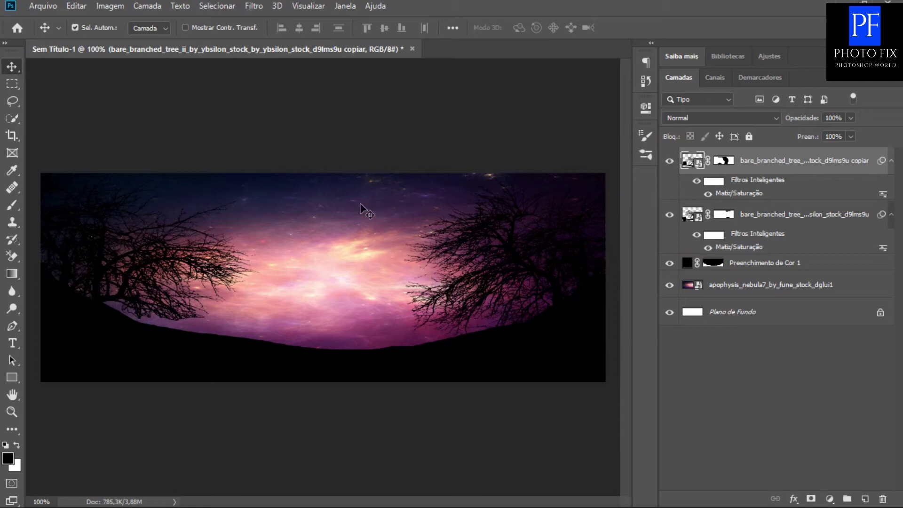
Step: Place the gibbous moon photo and set its blend mode to Subexposição de Cores (Color Dodge)
click(52, 7)
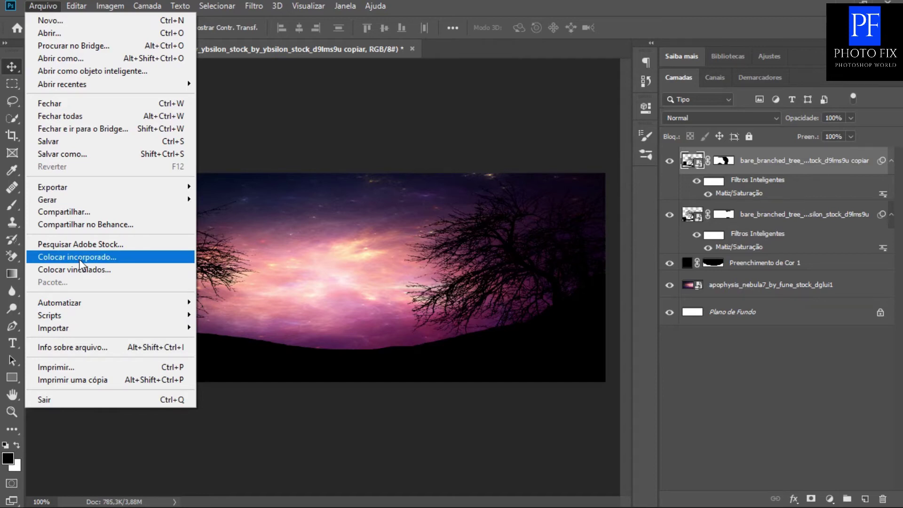
click(79, 260)
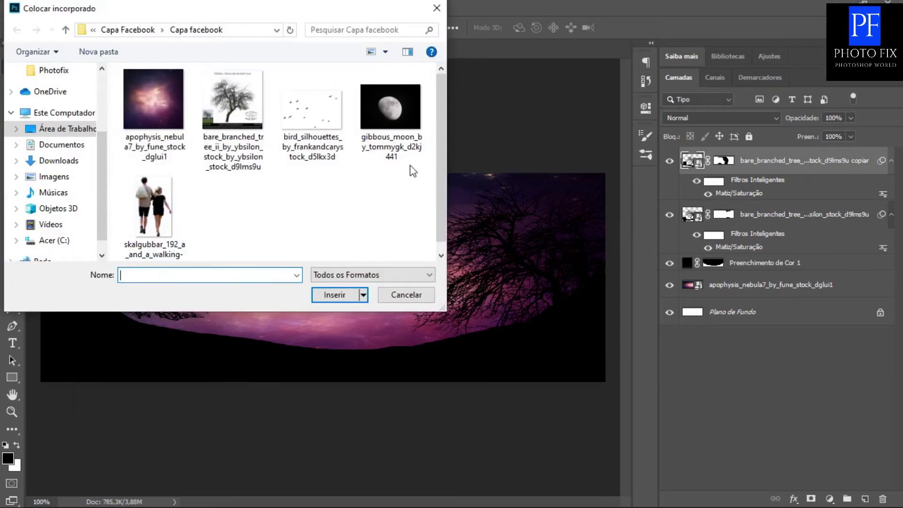
double_click(404, 116)
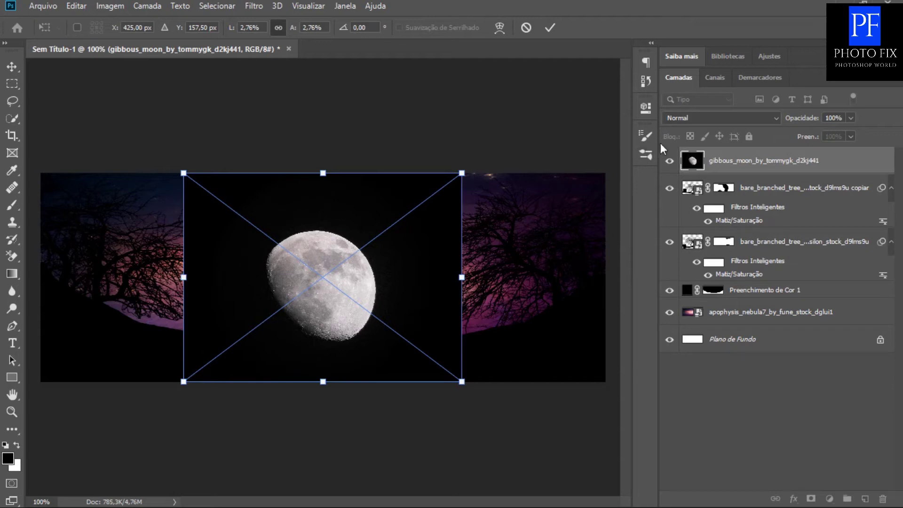
click(700, 116)
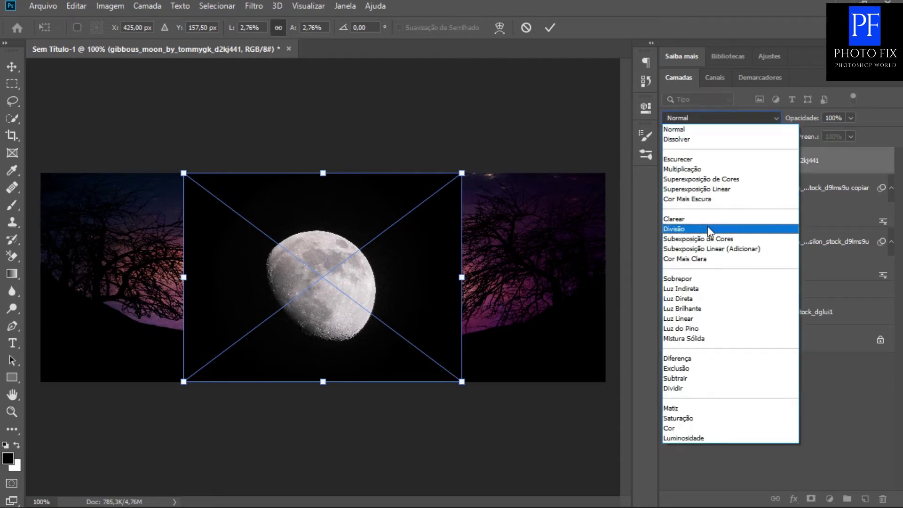
click(709, 240)
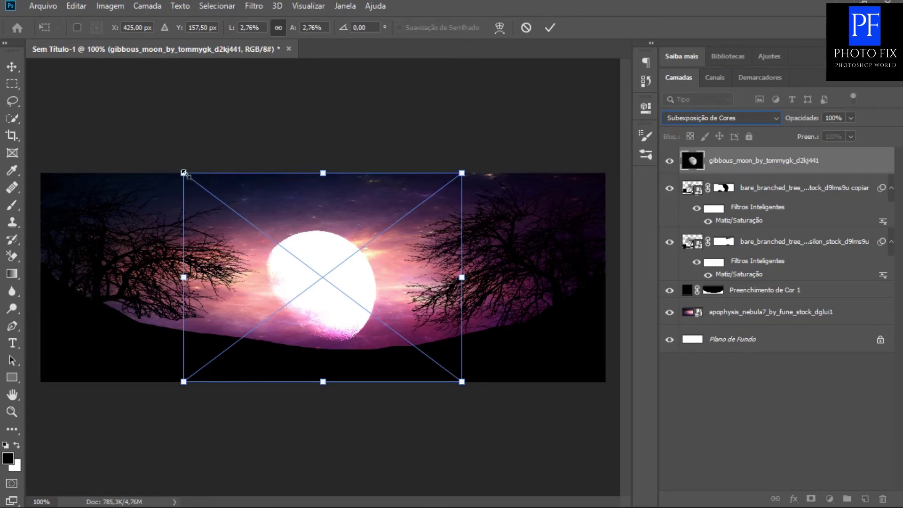
Step: Scale up the moon and centre it between the two trees on the horizon, then commit the transform
mouse_move(183, 173)
mouse_down()
mouse_move(145, 118)
mouse_move(117, 112)
mouse_up()
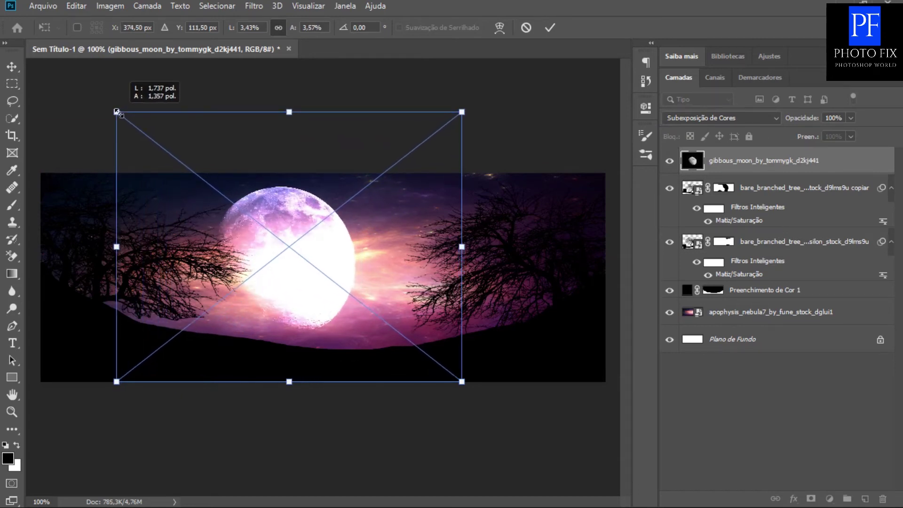
drag(117, 112, 100, 108)
drag(273, 237, 321, 265)
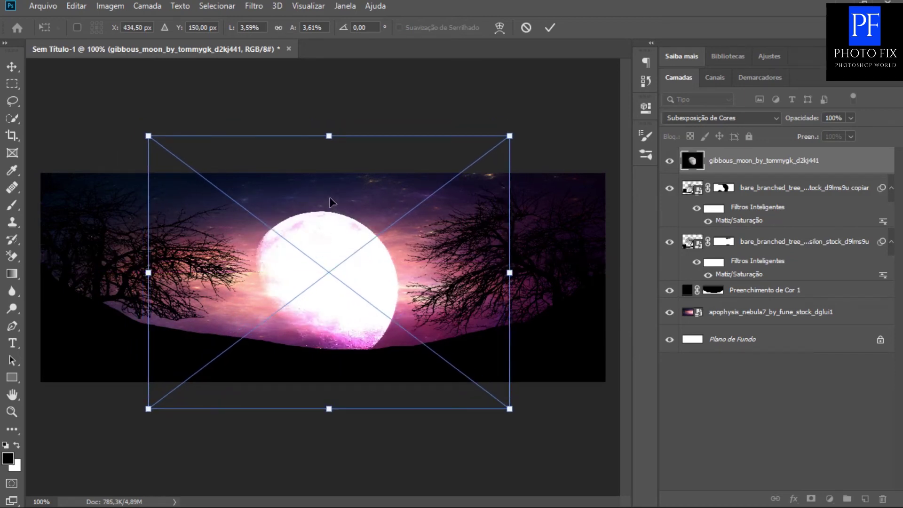
drag(329, 136, 329, 124)
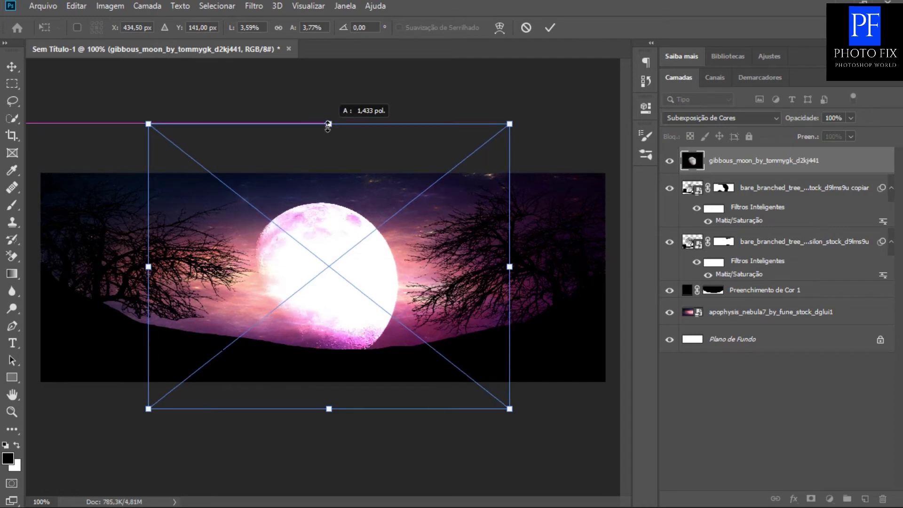
mouse_move(510, 266)
mouse_down()
mouse_move(533, 266)
mouse_move(523, 270)
mouse_up()
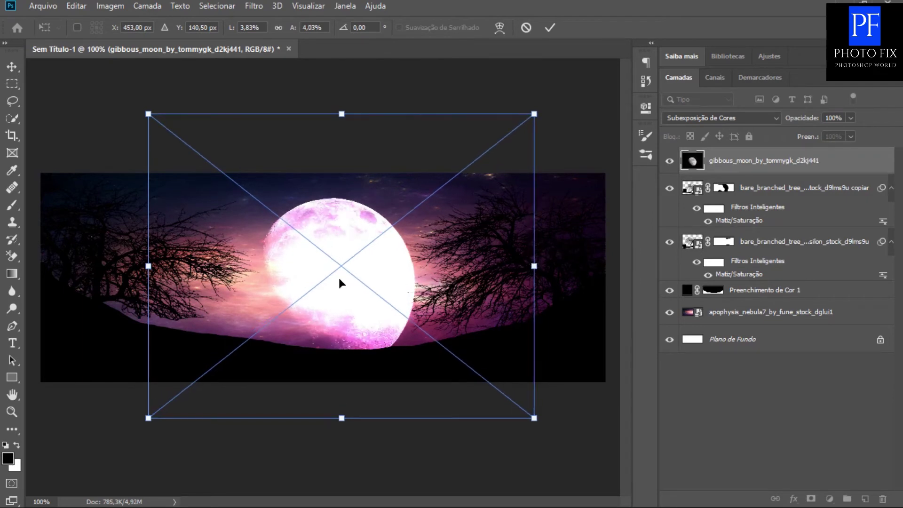
drag(342, 281, 326, 272)
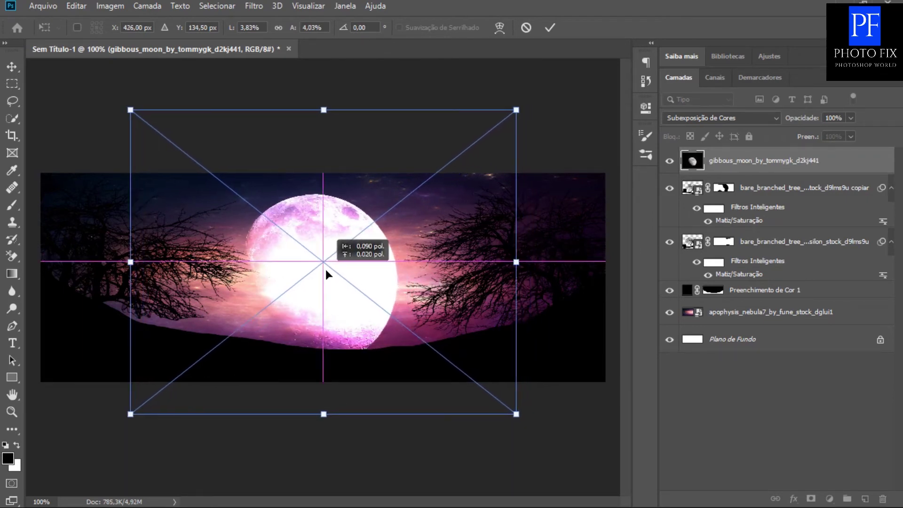
drag(325, 269, 324, 267)
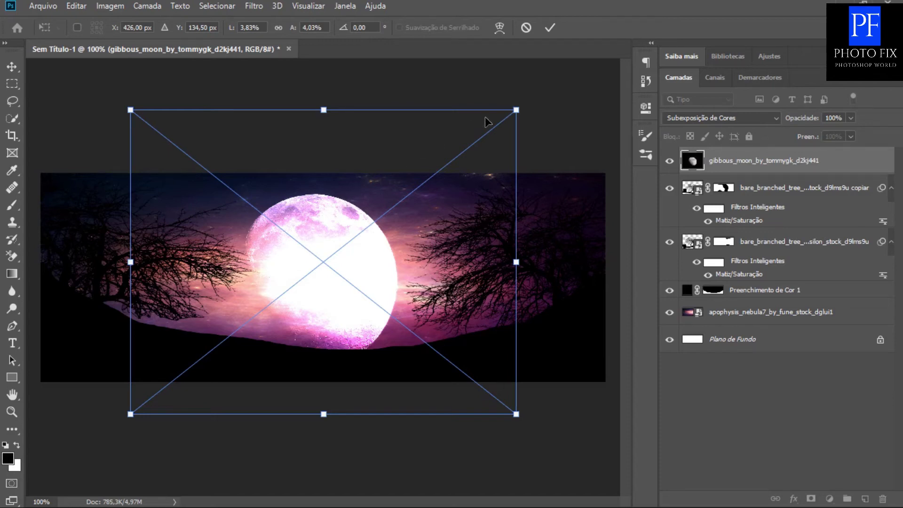
drag(513, 112, 552, 99)
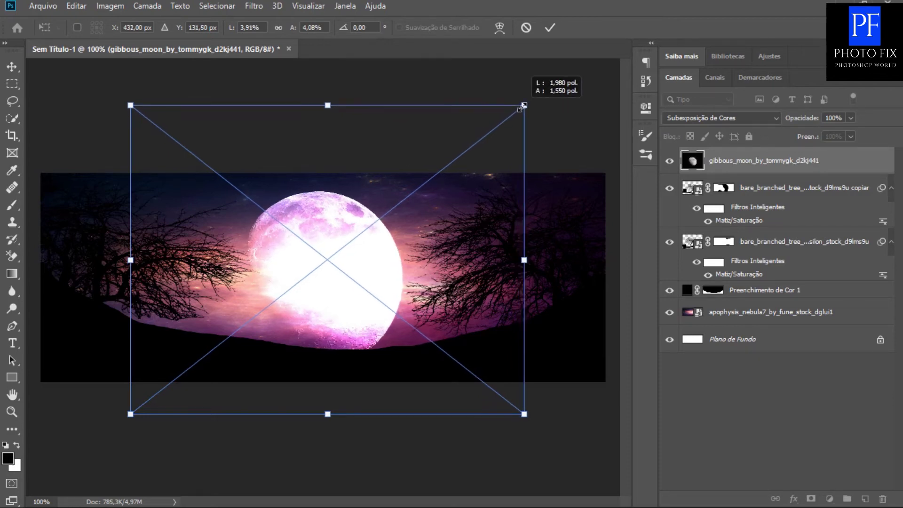
drag(577, 94, 596, 86)
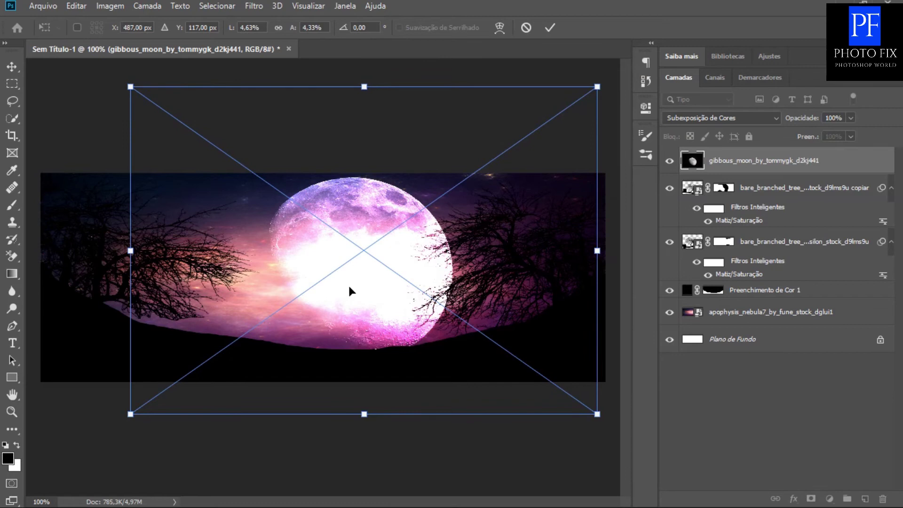
drag(349, 291, 334, 293)
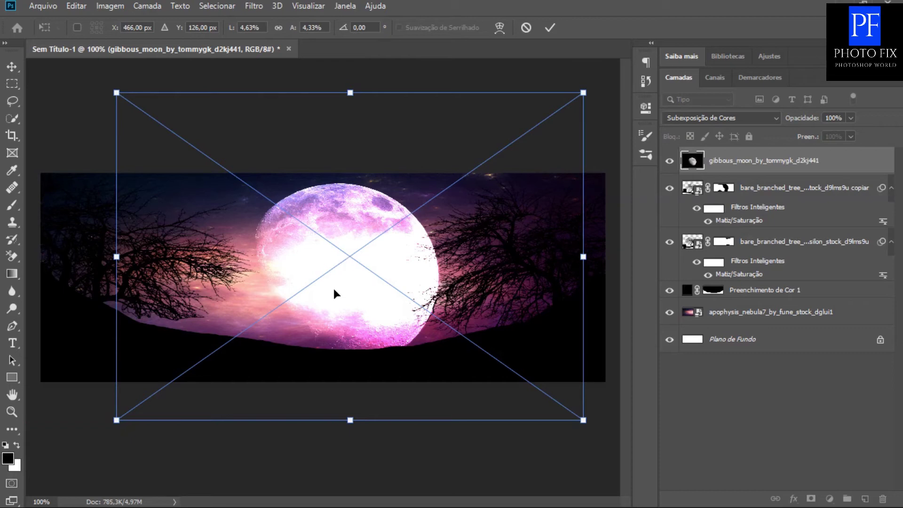
click(551, 32)
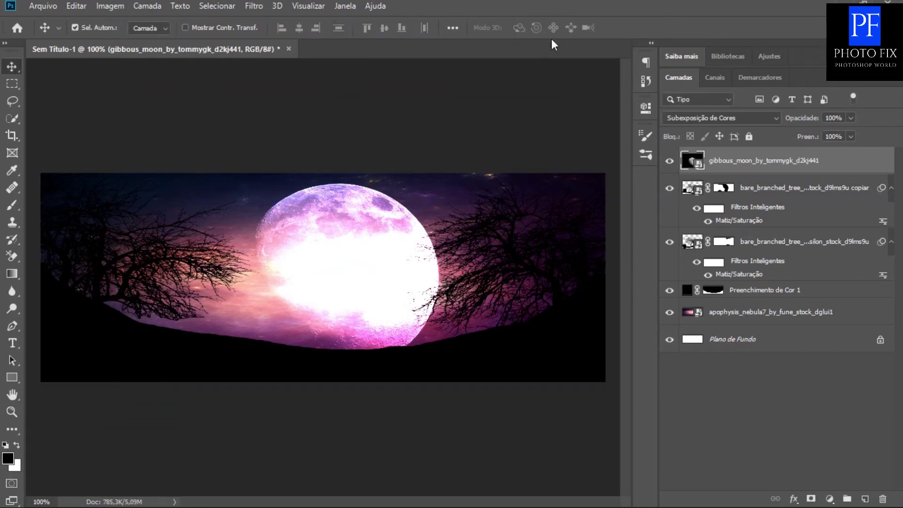
Step: Widen the left tree copy toward the moon, tilt it about 6.4°, and stretch it slightly taller
click(695, 191)
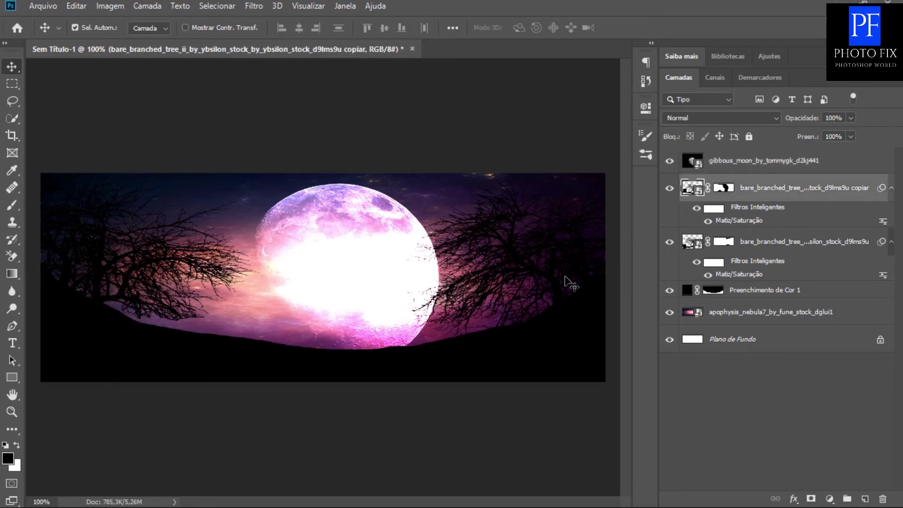
key(ctrl)
key(ctrl+t)
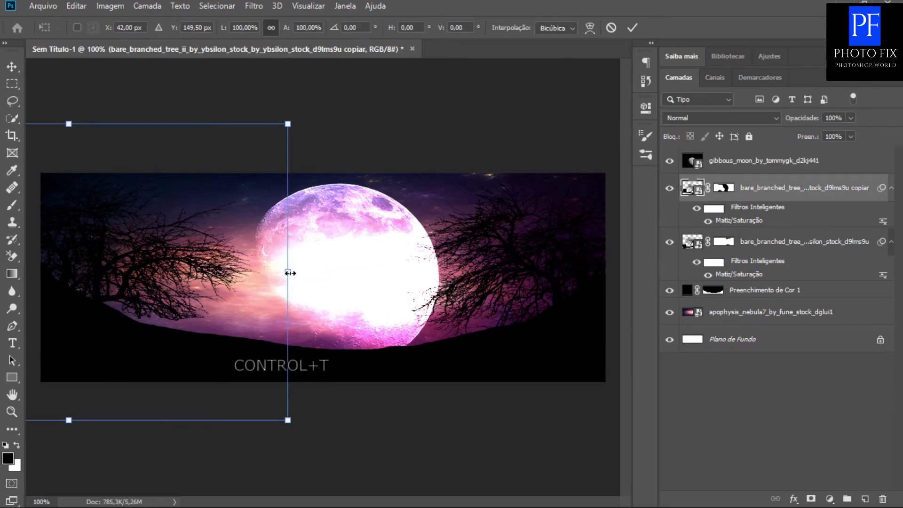
drag(288, 273, 338, 272)
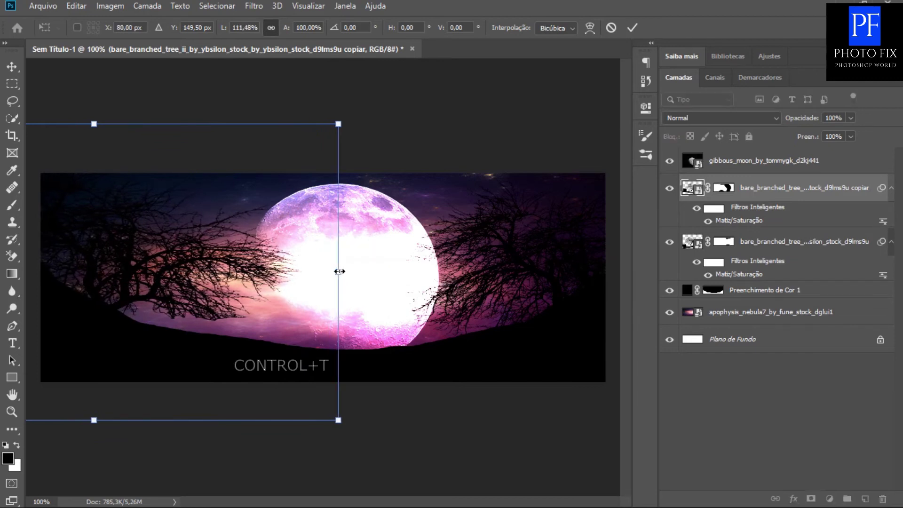
drag(354, 200, 367, 229)
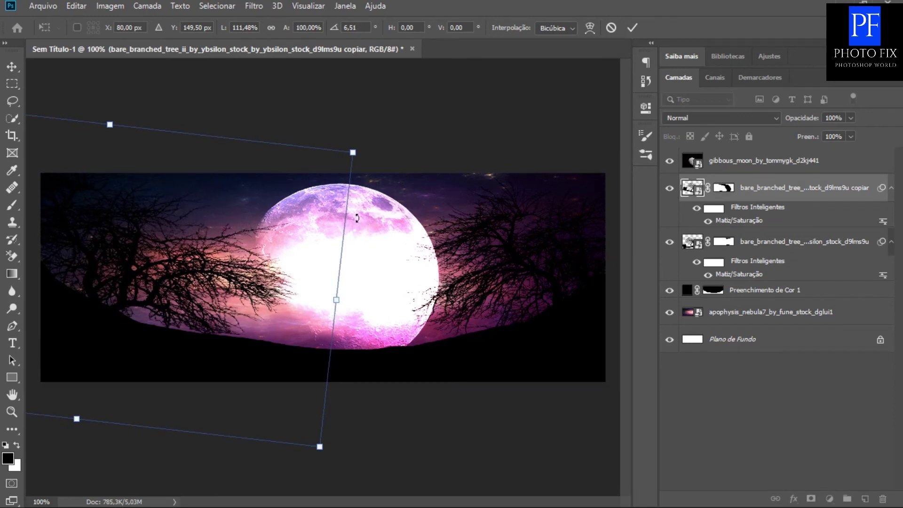
drag(111, 124, 124, 107)
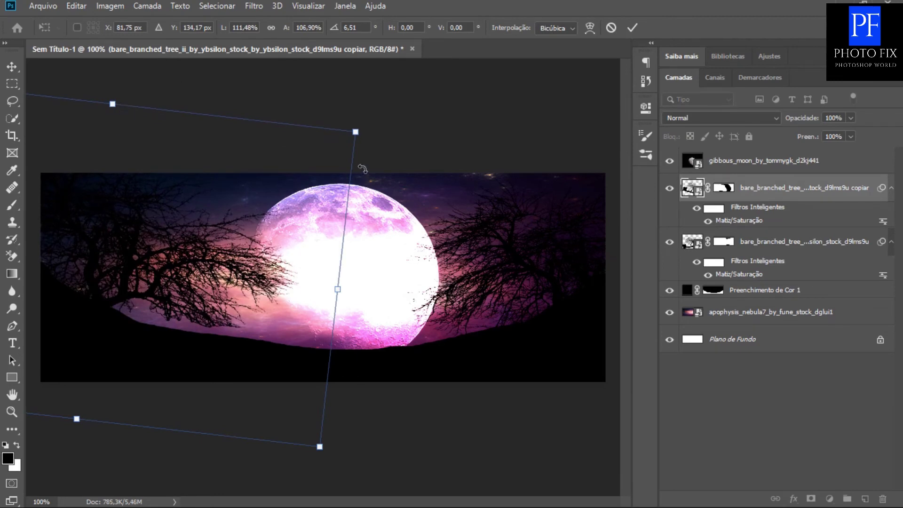
click(629, 28)
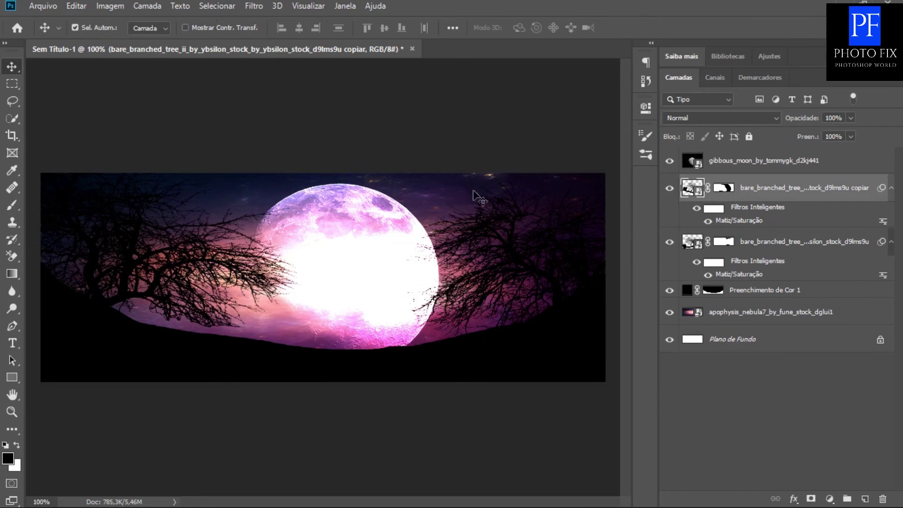
click(727, 161)
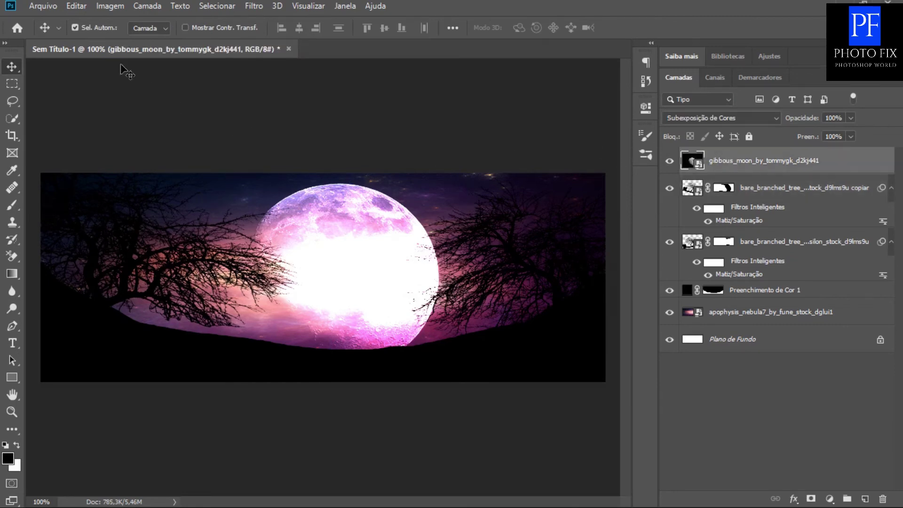
Step: Place the walking couple photo into the cover as an embedded image
click(44, 8)
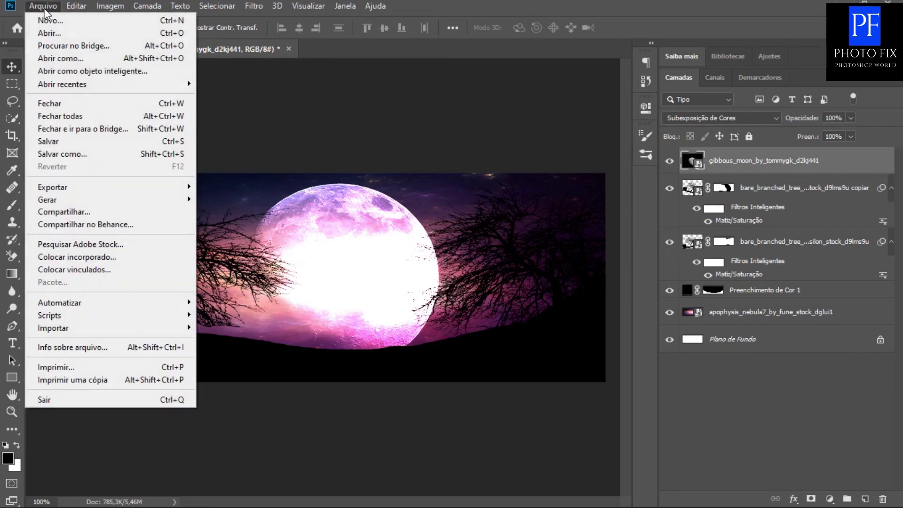
click(70, 257)
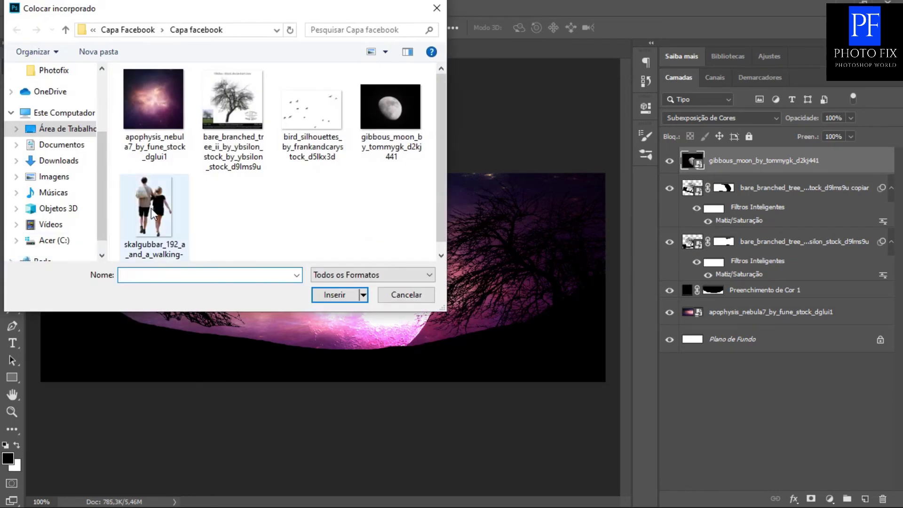
double_click(151, 208)
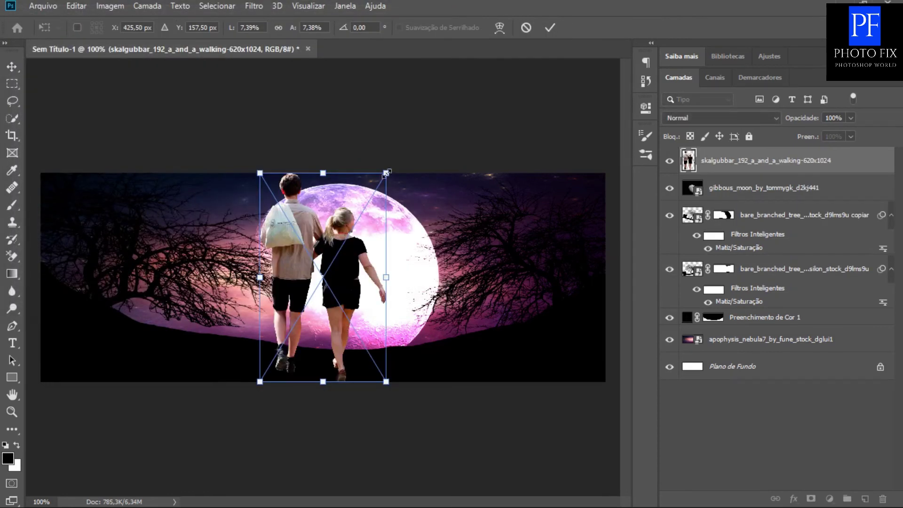
Step: Shrink the couple and stand them on the hill in front of the moon
drag(385, 173, 313, 291)
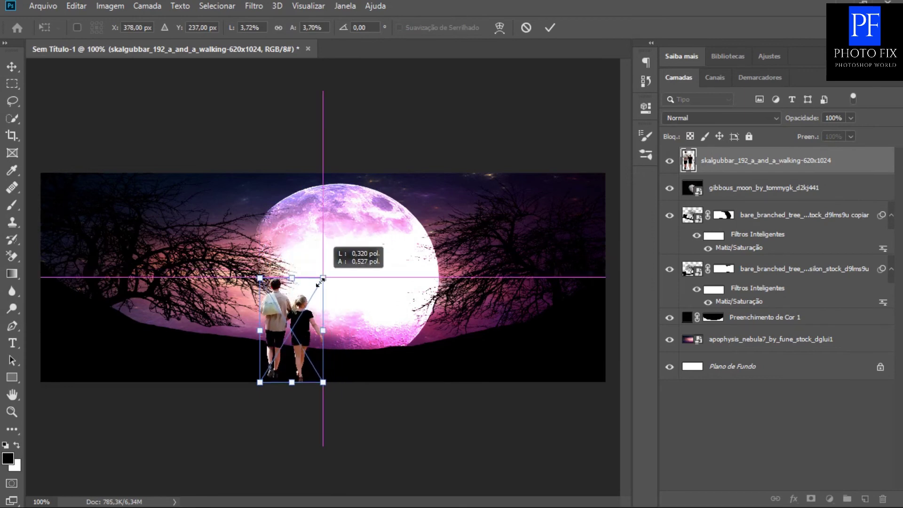
drag(312, 291, 323, 278)
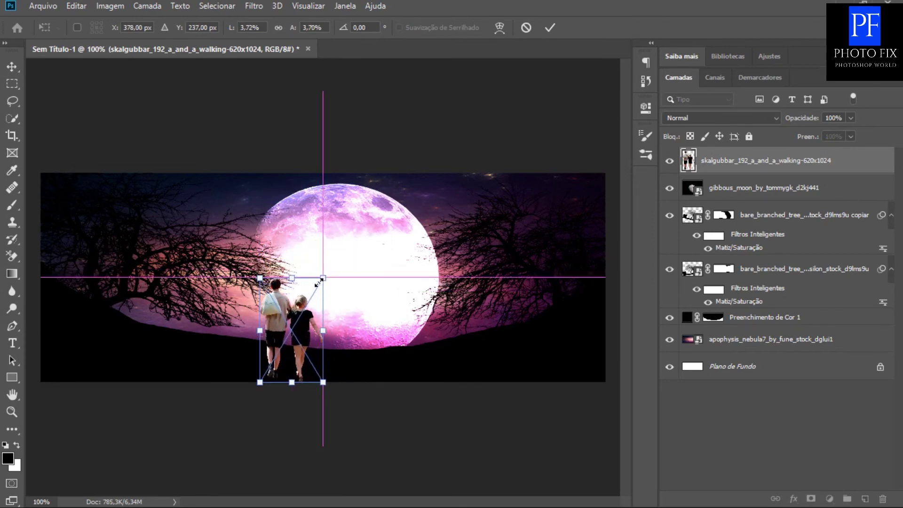
drag(276, 351, 323, 327)
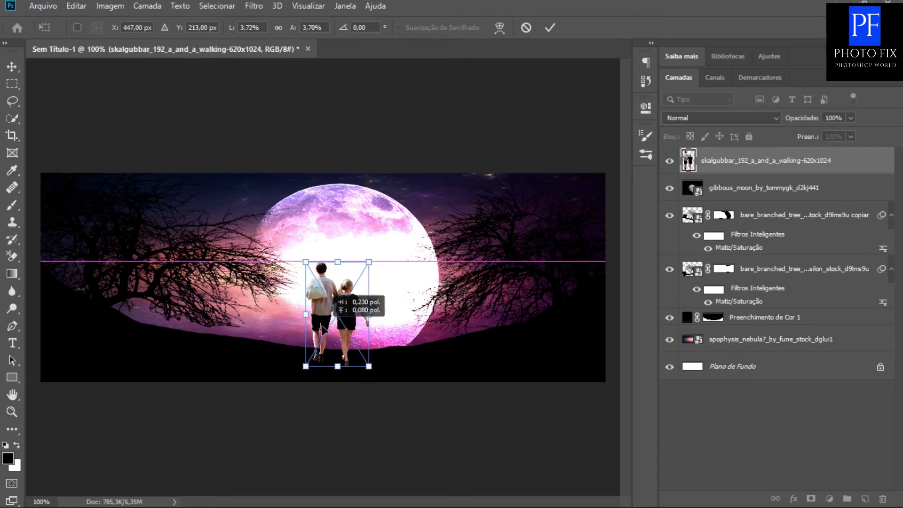
drag(323, 329, 344, 316)
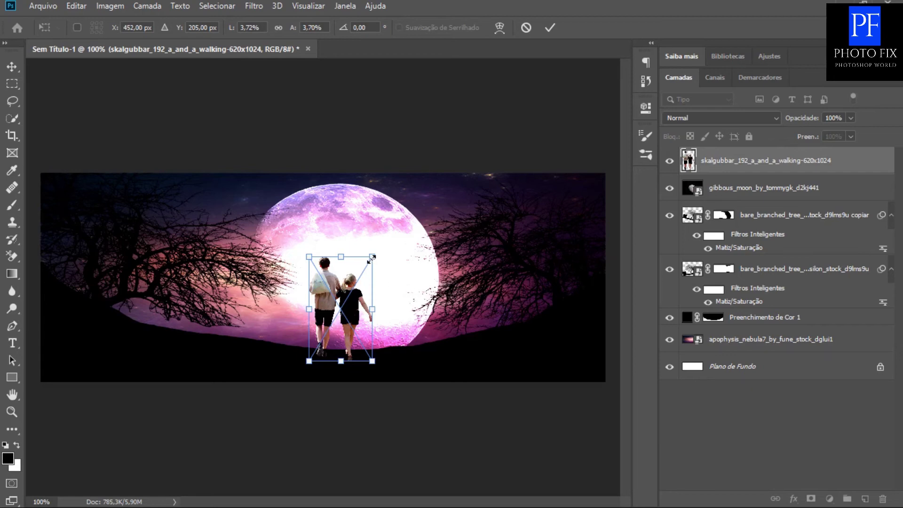
drag(372, 257, 372, 258)
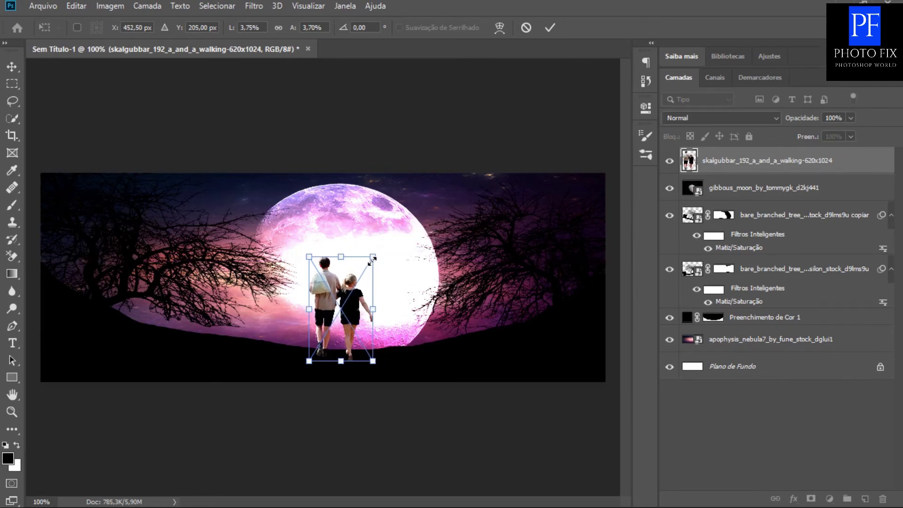
click(544, 28)
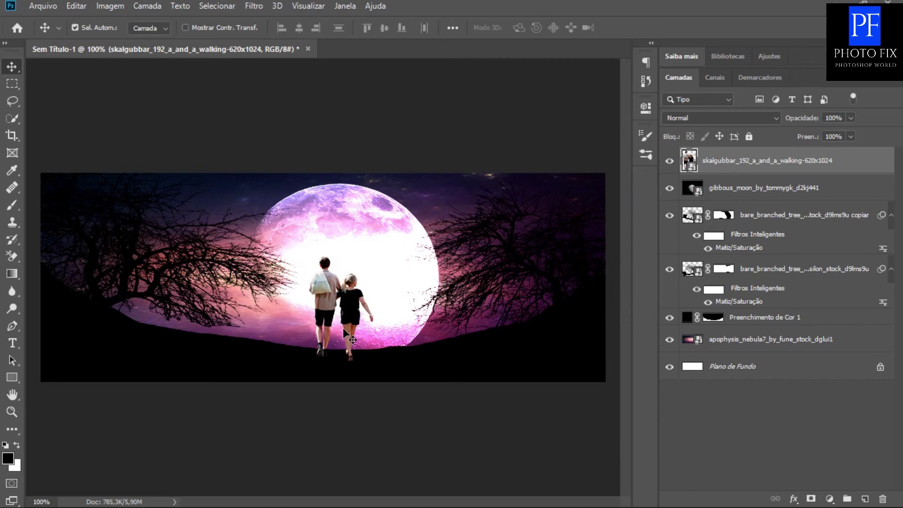
Step: Set Hue/Saturation Lightness to -100 so the couple becomes solid black
key(ctrl+u)
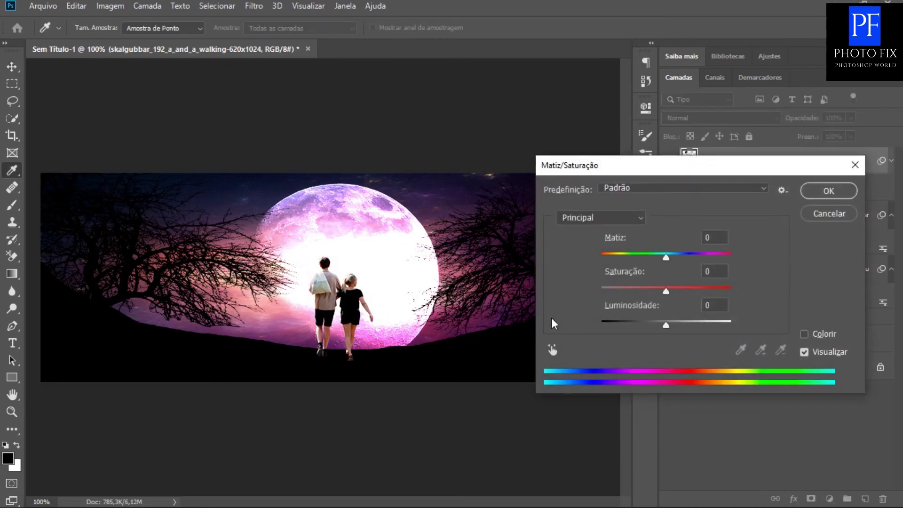
drag(666, 323, 588, 323)
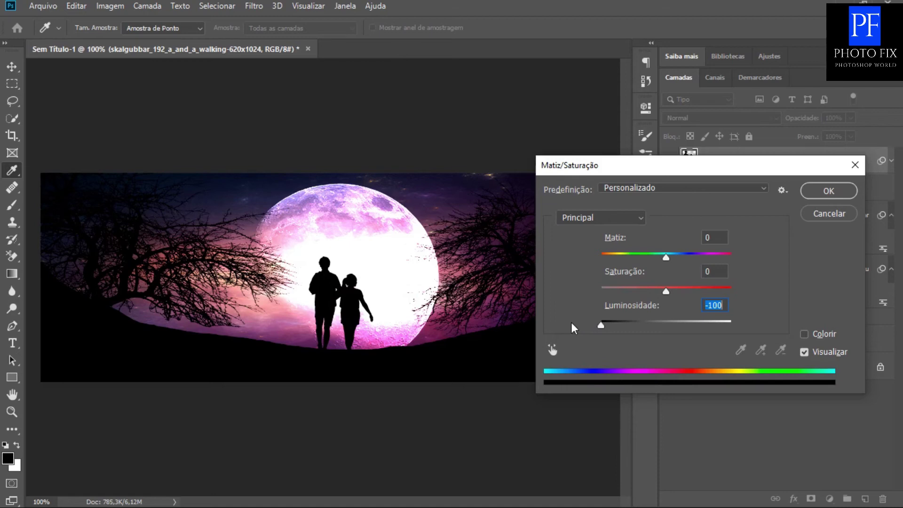
click(813, 191)
click(813, 191)
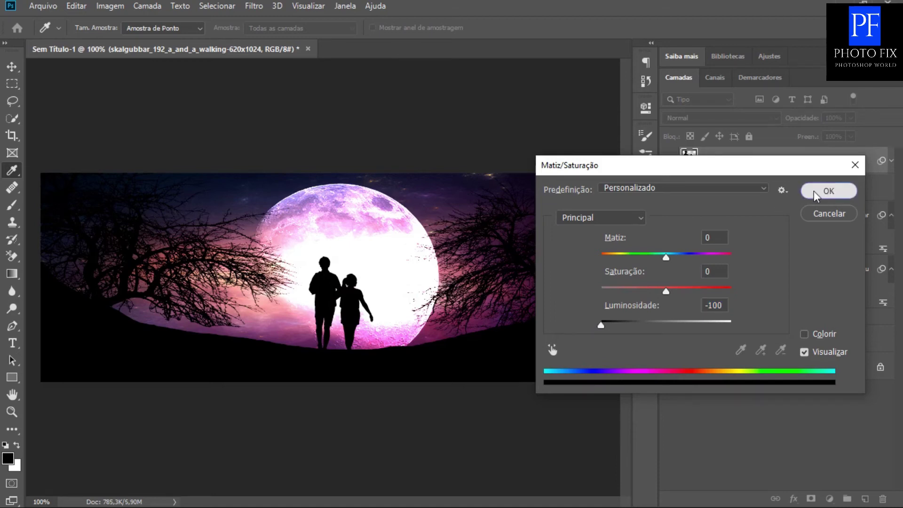
Step: Nudge the moon and the couple silhouette slightly into place
drag(339, 304, 338, 302)
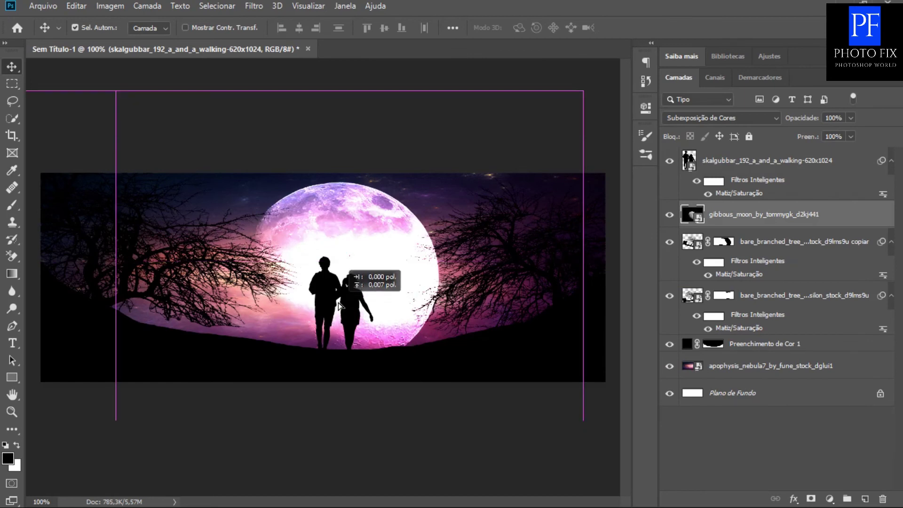
click(688, 163)
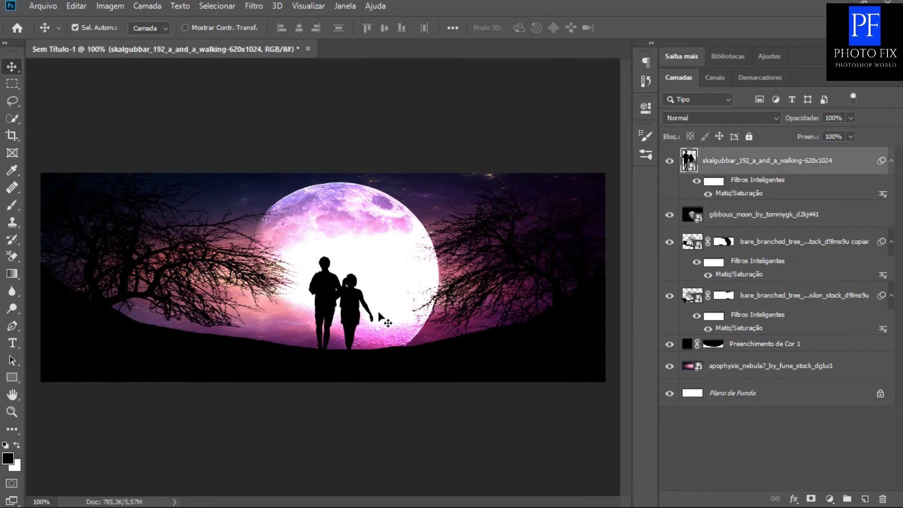
drag(354, 314, 354, 314)
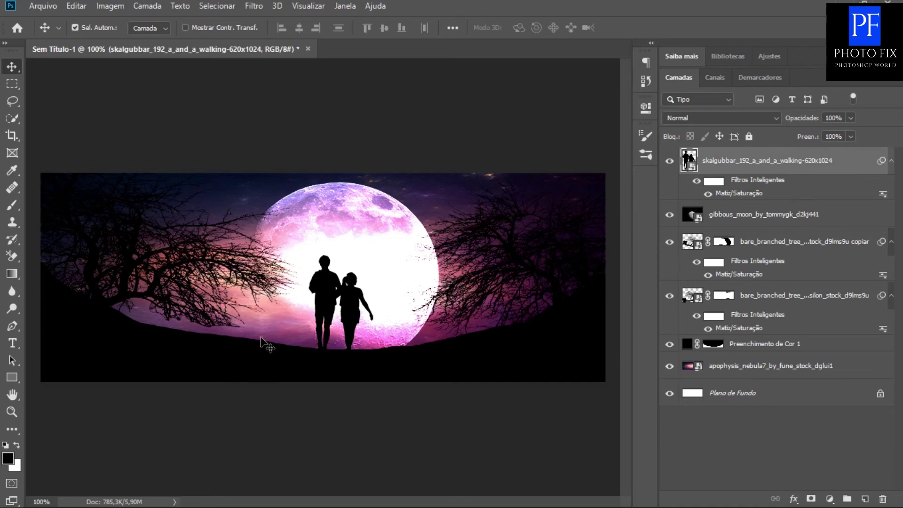
Step: Place the bird_silhouettes image into the cover as an embedded image
click(54, 8)
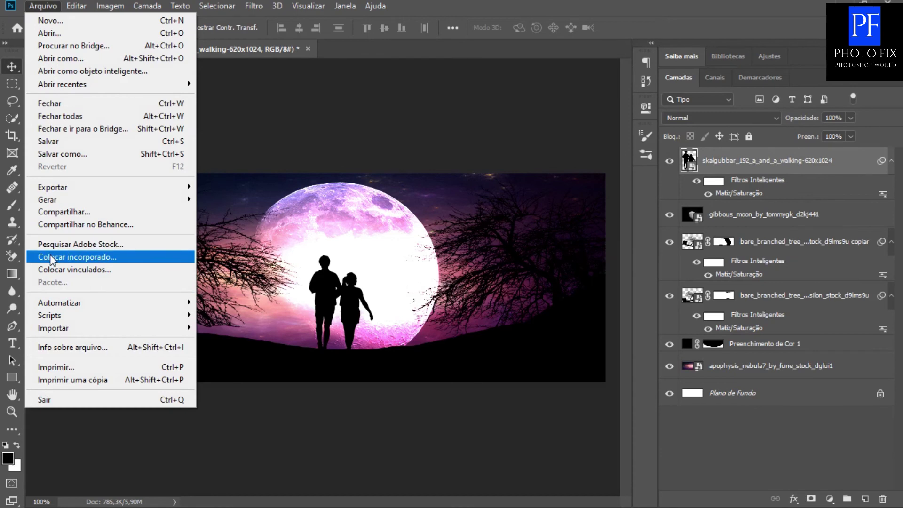
click(50, 254)
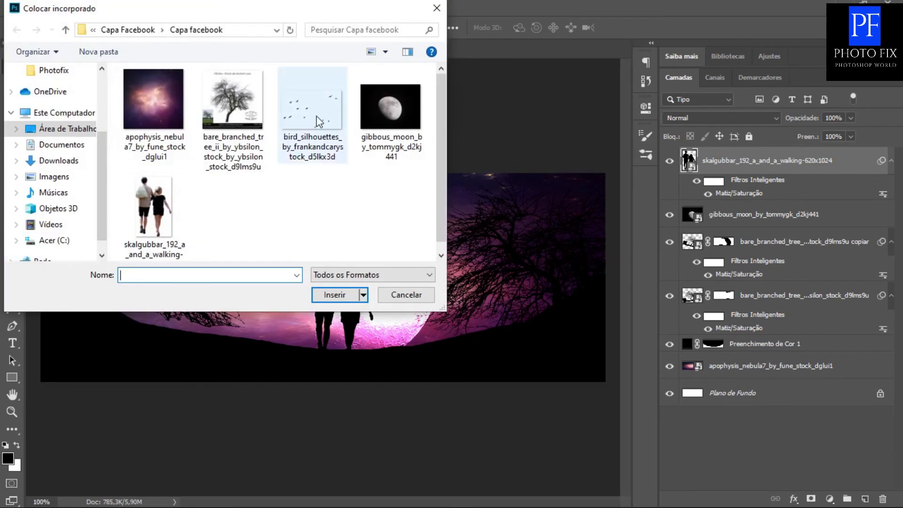
double_click(319, 122)
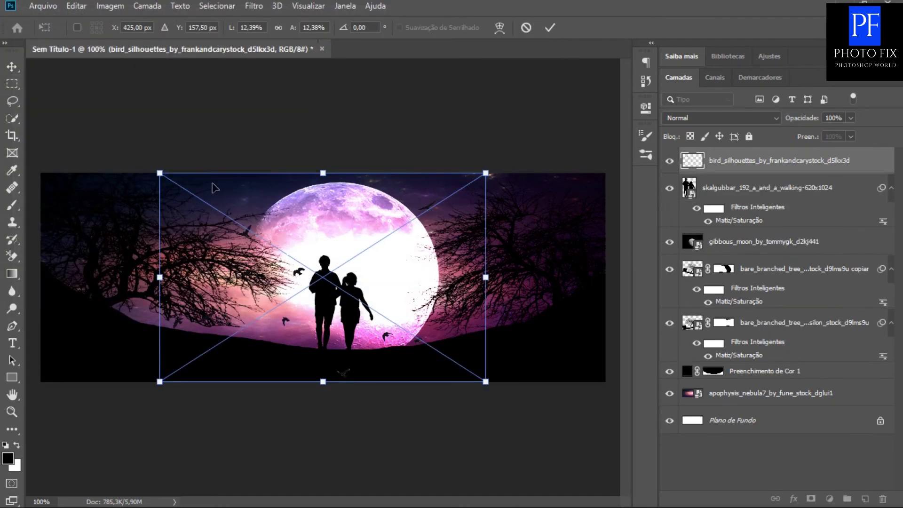
Step: Scale the flock of birds down and move it up over the moon
mouse_move(159, 173)
mouse_down()
mouse_move(222, 193)
mouse_move(271, 226)
mouse_up()
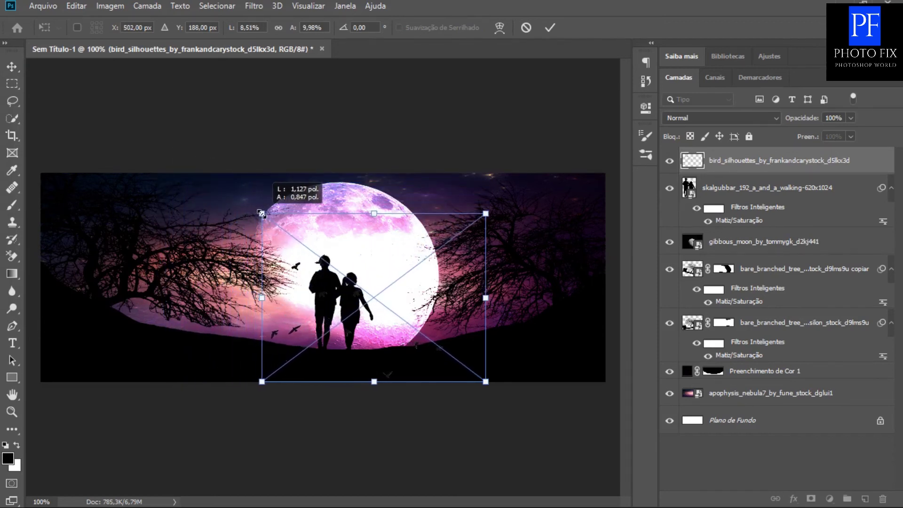
drag(272, 226, 315, 255)
mouse_move(398, 316)
mouse_down()
mouse_move(349, 235)
mouse_move(354, 218)
mouse_up()
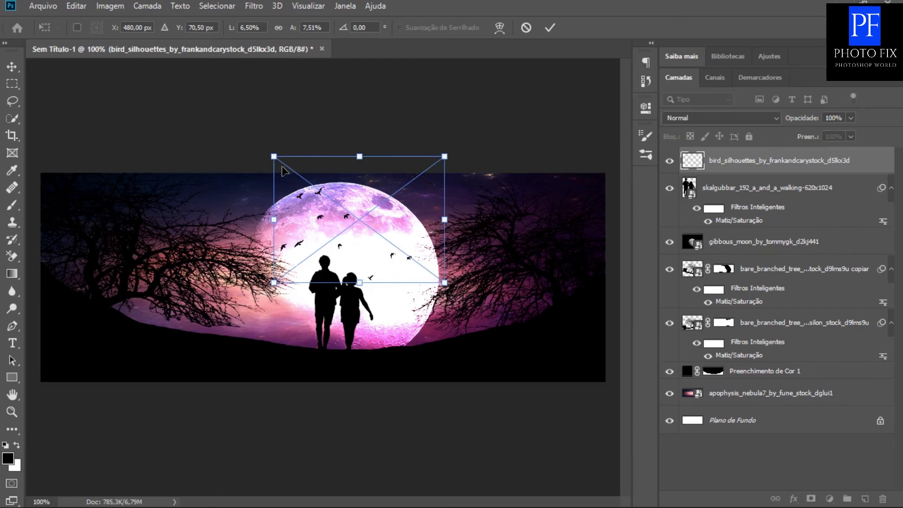
drag(273, 156, 300, 176)
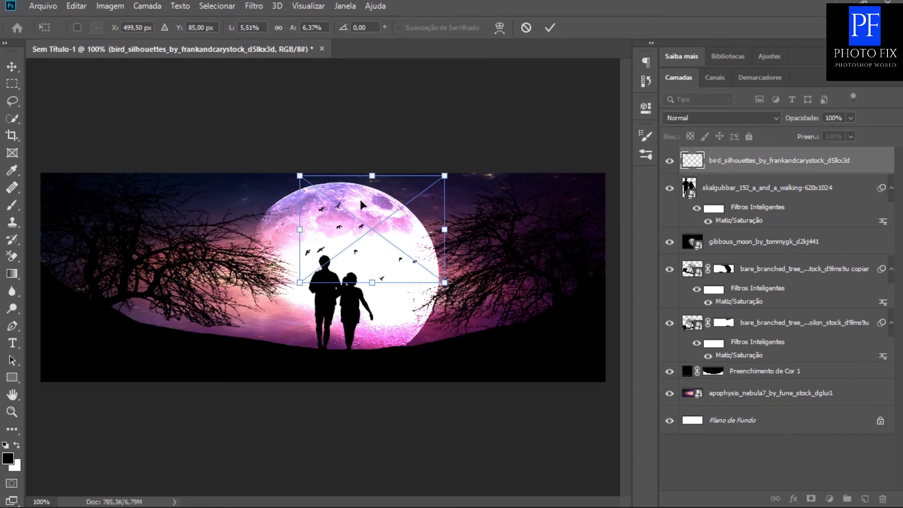
drag(360, 230, 336, 221)
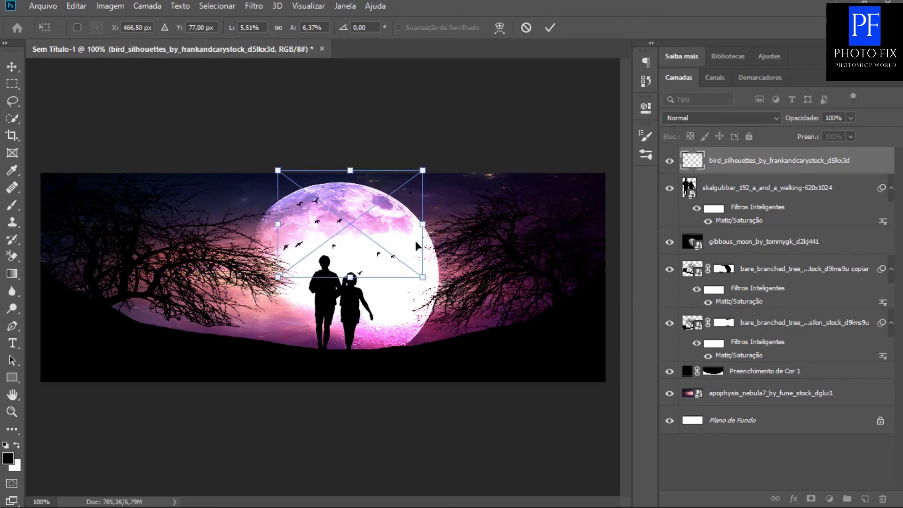
Step: Flip the birds horizontally, centre them above the couple, and commit
right_click(386, 222)
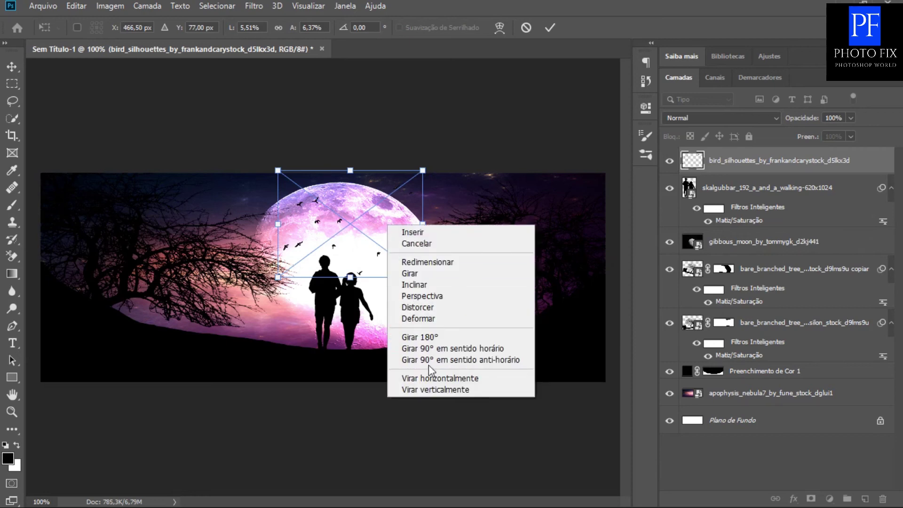
click(422, 378)
mouse_move(355, 254)
mouse_down()
mouse_move(339, 239)
mouse_move(329, 247)
mouse_up()
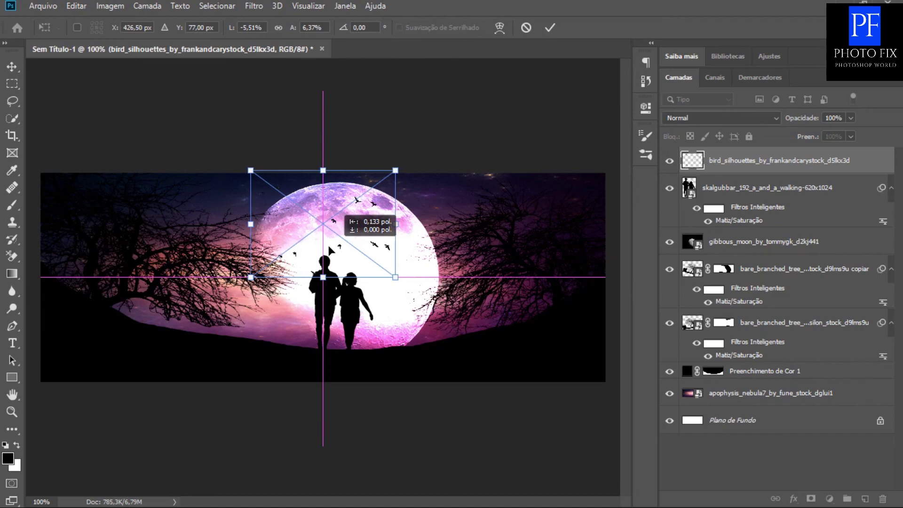
drag(329, 246, 330, 247)
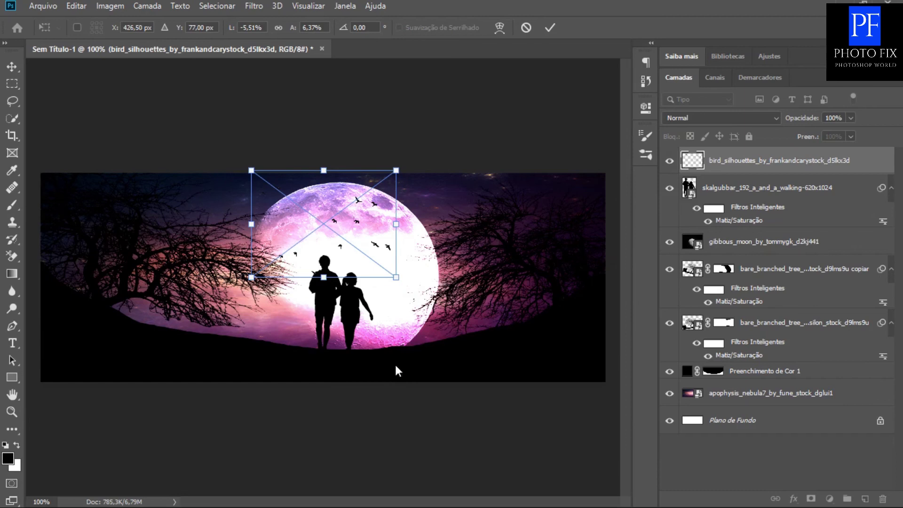
click(549, 28)
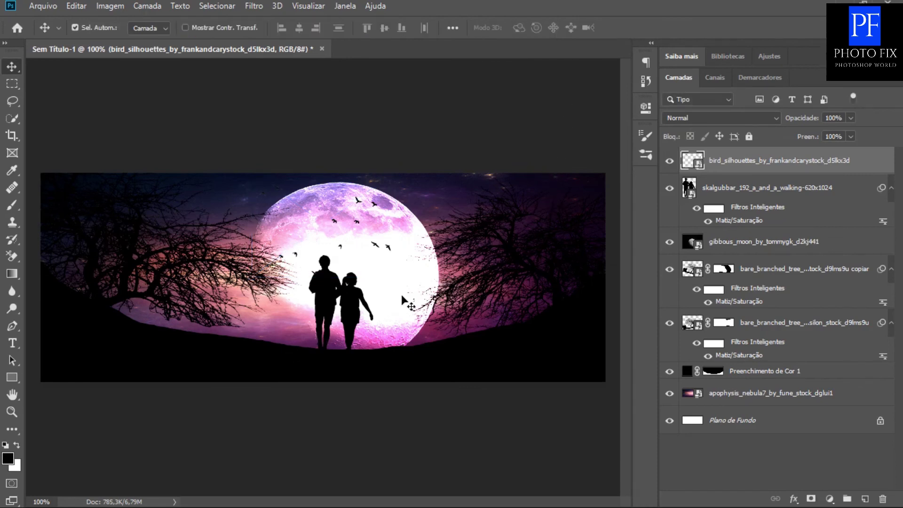
Step: Add a Channel Mixer adjustment layer with Red output at R+110, G+70, B+19
click(829, 499)
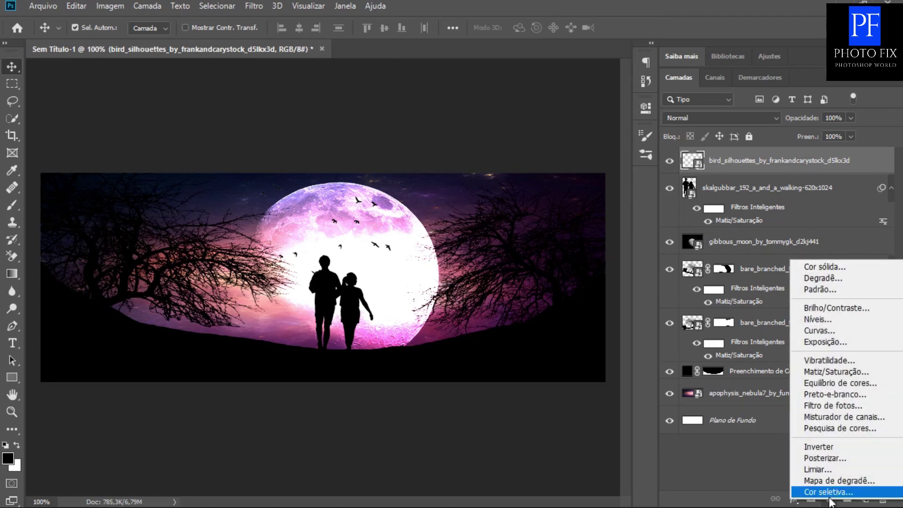
click(834, 417)
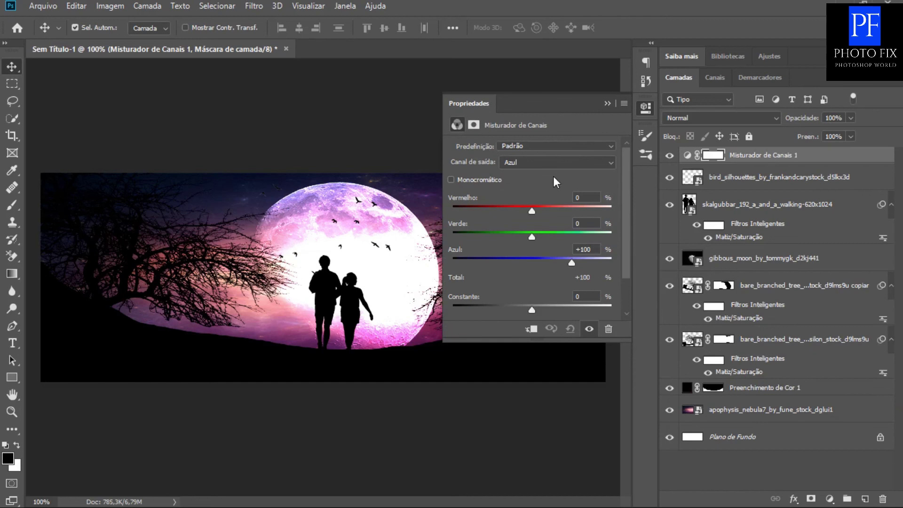
click(552, 163)
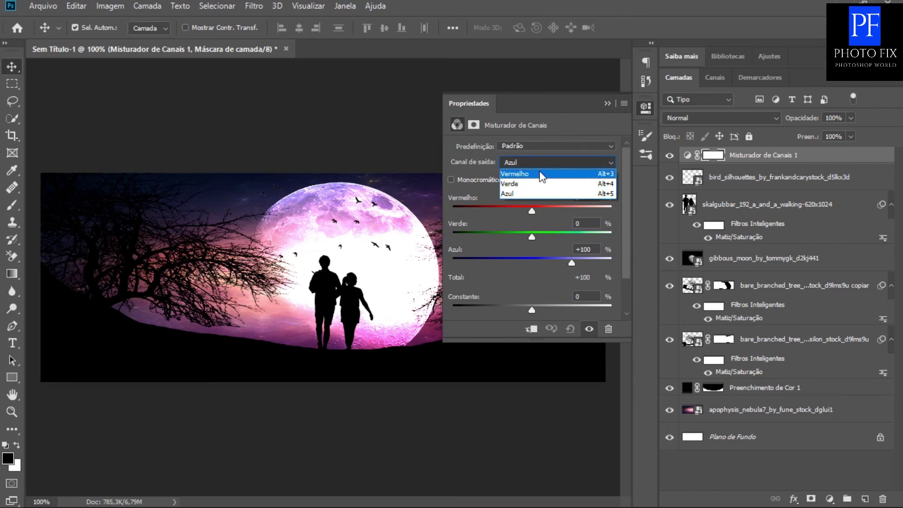
click(540, 175)
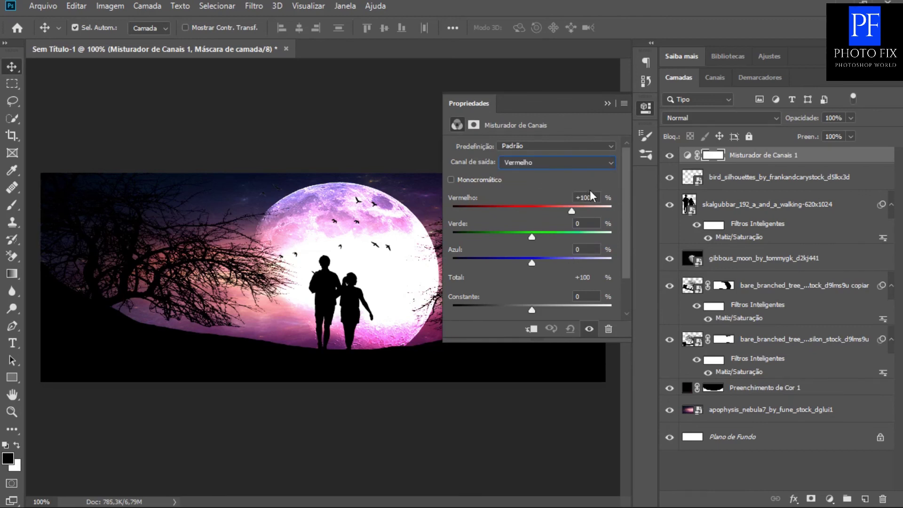
drag(594, 198, 565, 198)
drag(594, 198, 562, 196)
text(95)
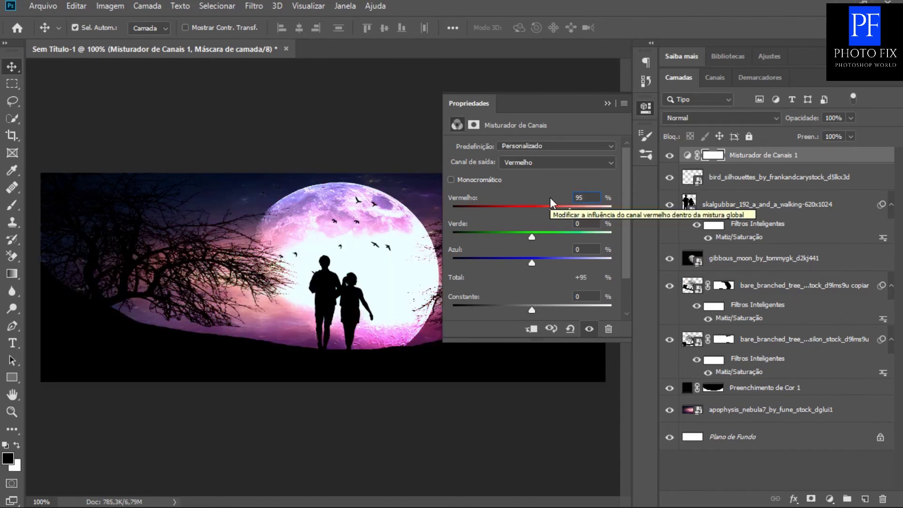
drag(570, 212, 580, 216)
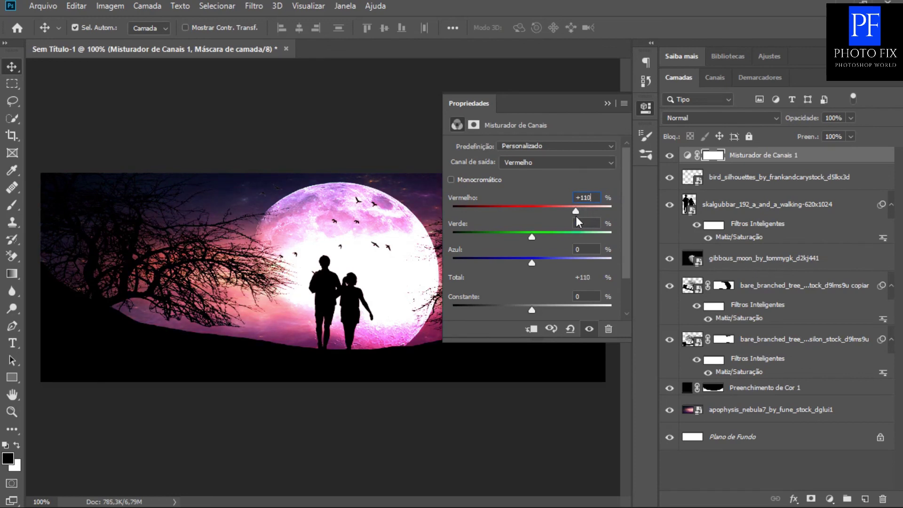
click(576, 223)
text(7)
text(0)
click(575, 251)
text(19)
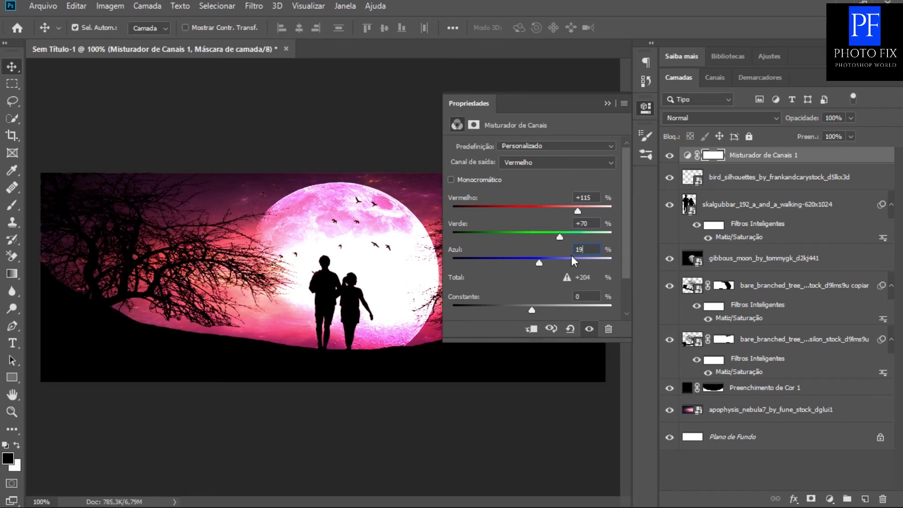
Step: Set the Channel Mixer Blue output to R+9, G+19, B+119 and collapse Properties
click(555, 165)
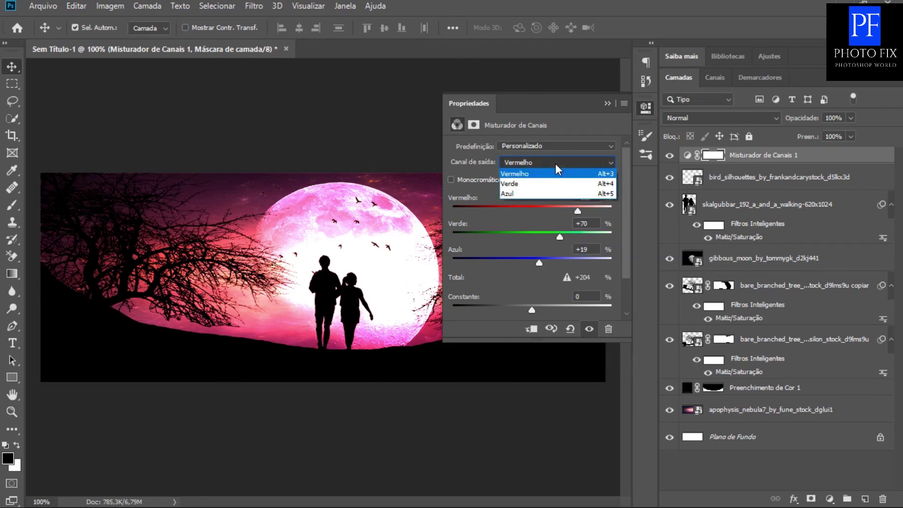
click(554, 163)
click(524, 164)
click(515, 193)
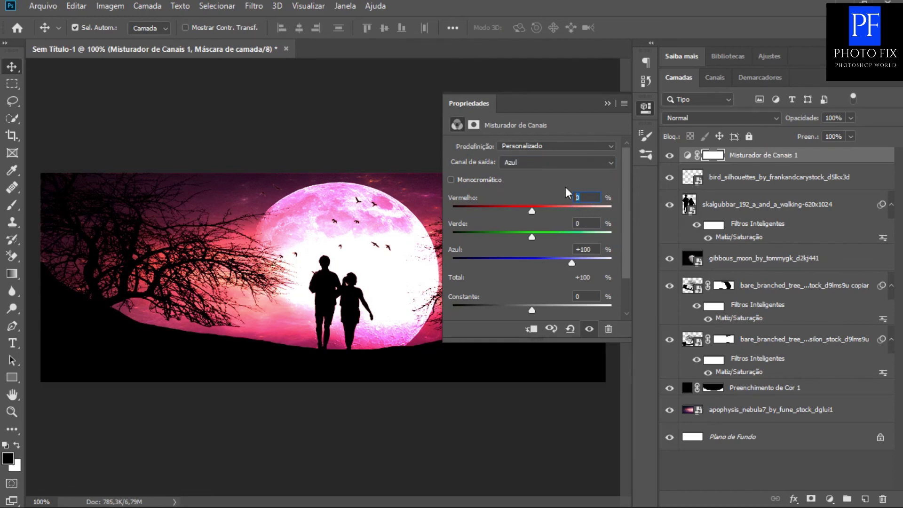
text(9)
key(Tab)
text(19)
key(Tab)
text(1)
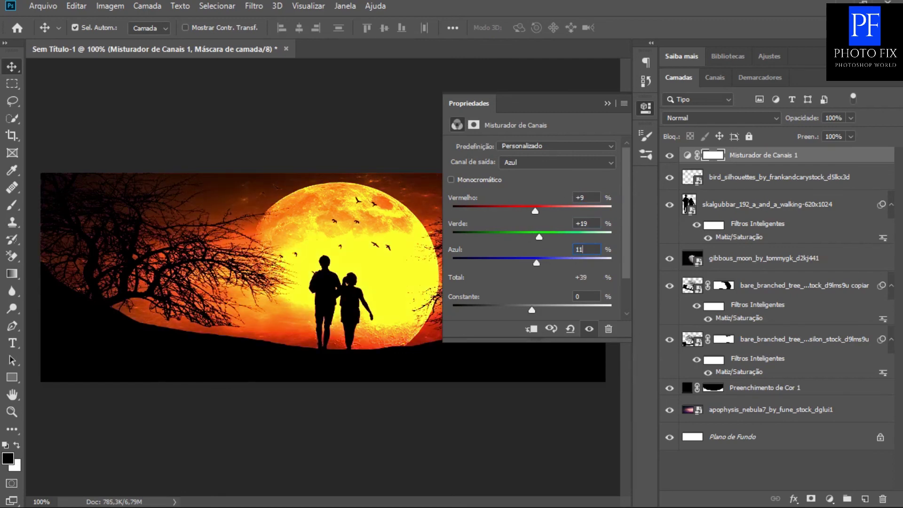
text(19)
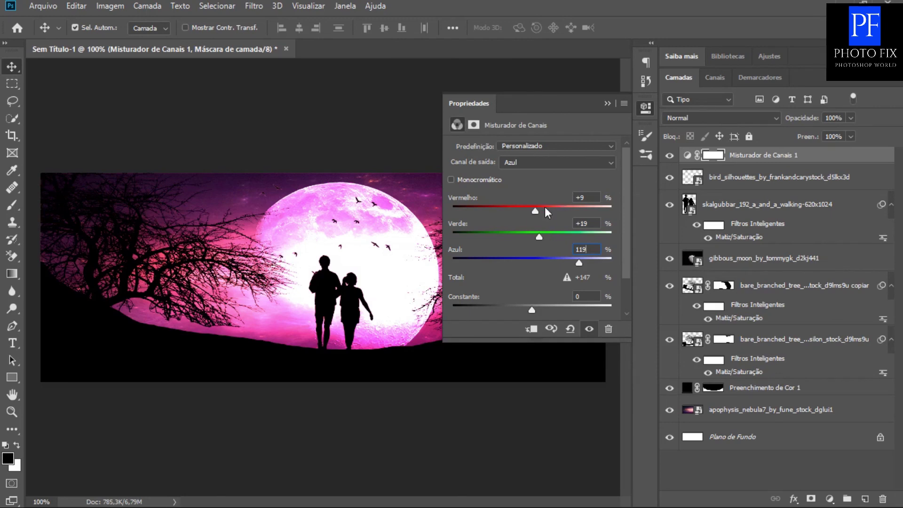
click(603, 104)
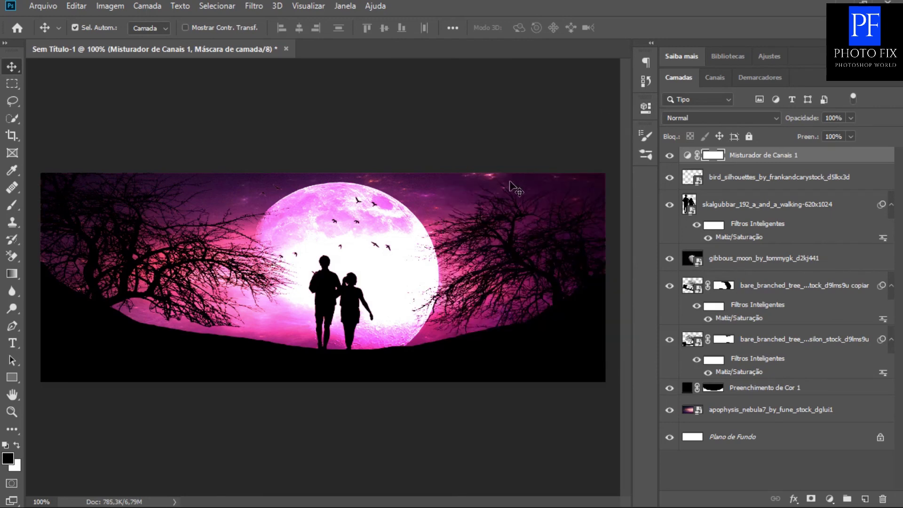
Step: Save the cover to the Desktop as a maximum-quality JPEG named 'Capa 3'
click(43, 5)
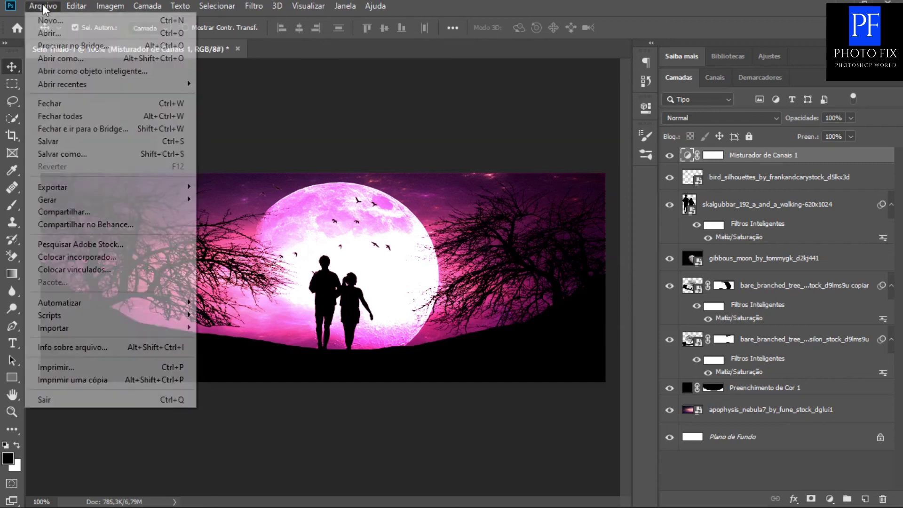
click(75, 151)
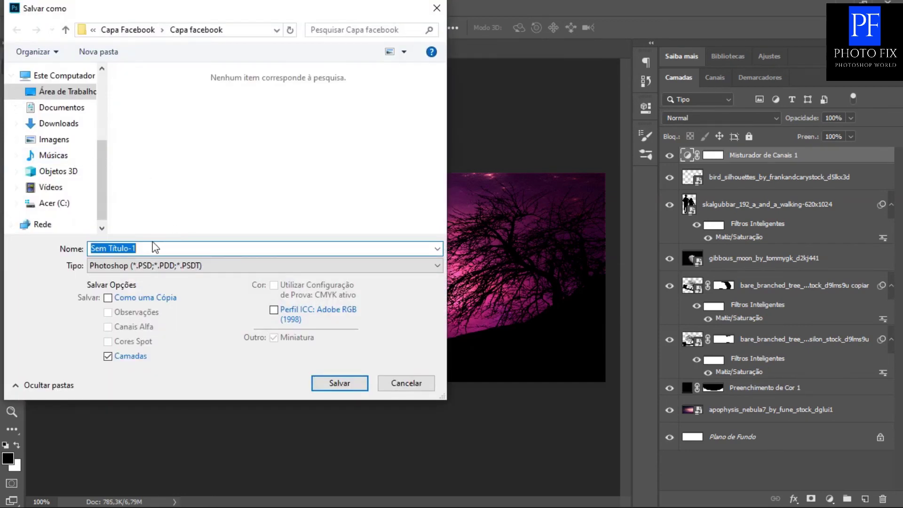
drag(146, 247, 71, 251)
text(Capa 3)
click(168, 265)
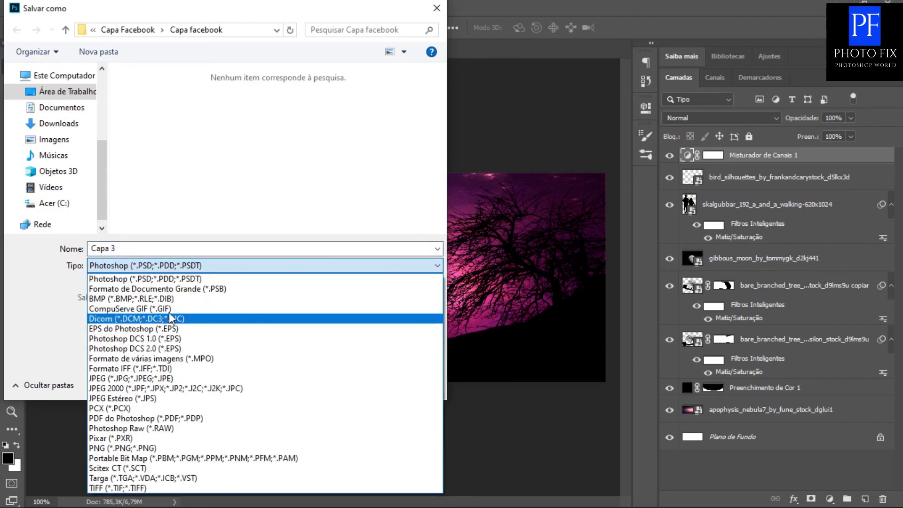
click(155, 378)
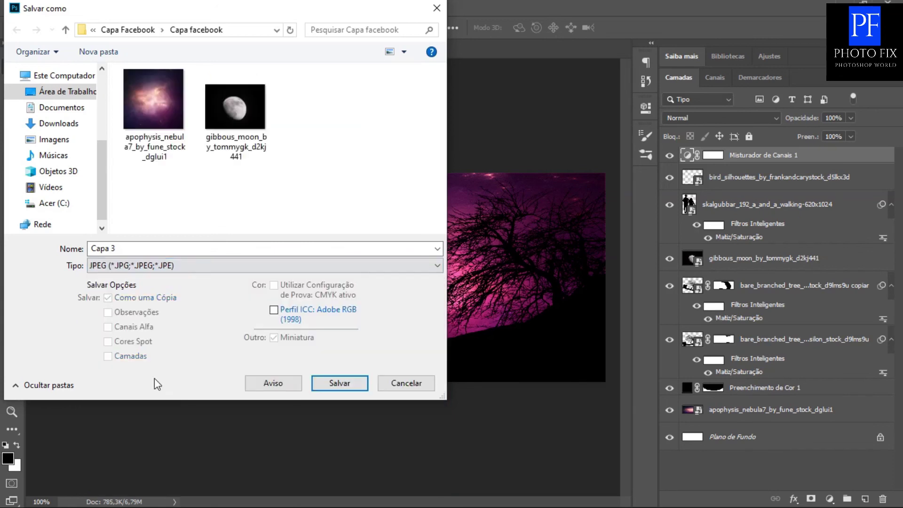
click(75, 92)
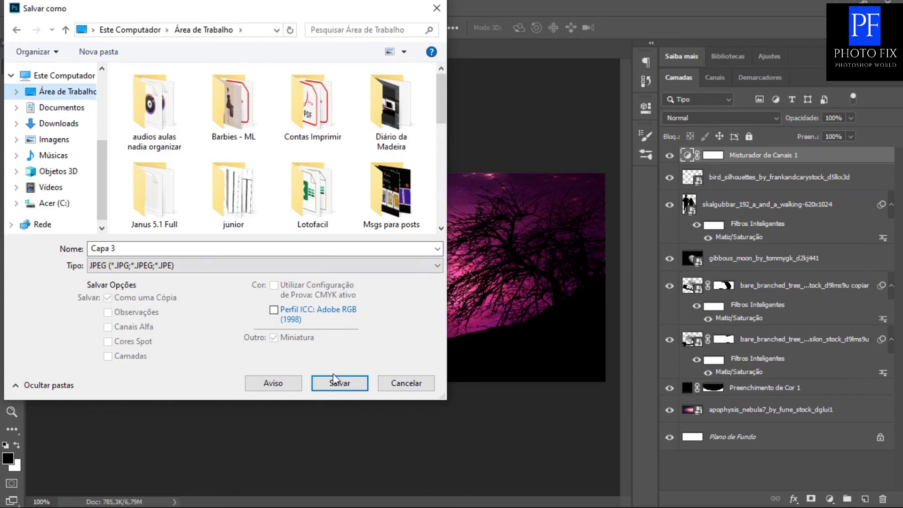
click(335, 388)
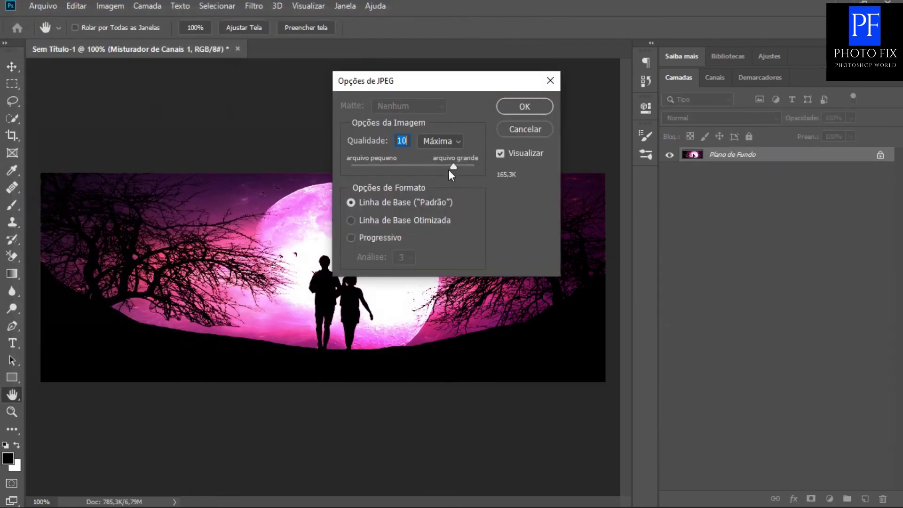
drag(452, 167, 455, 168)
click(520, 105)
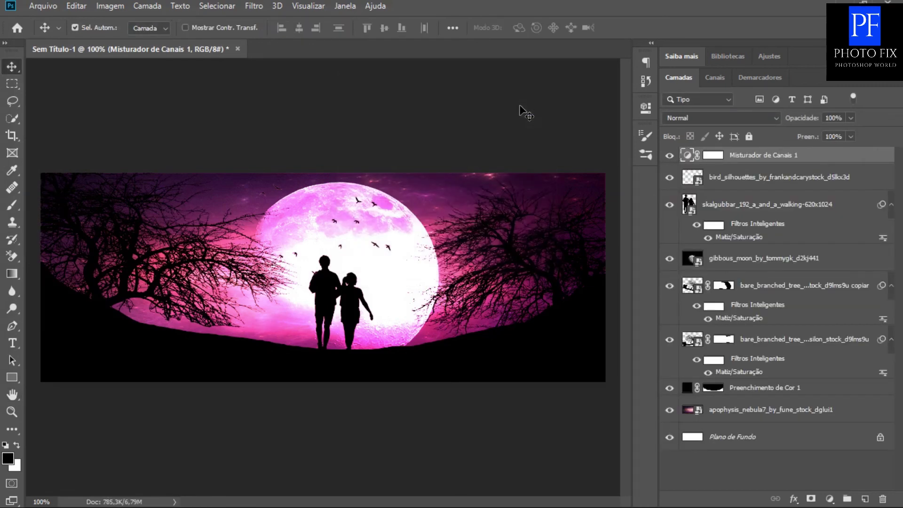